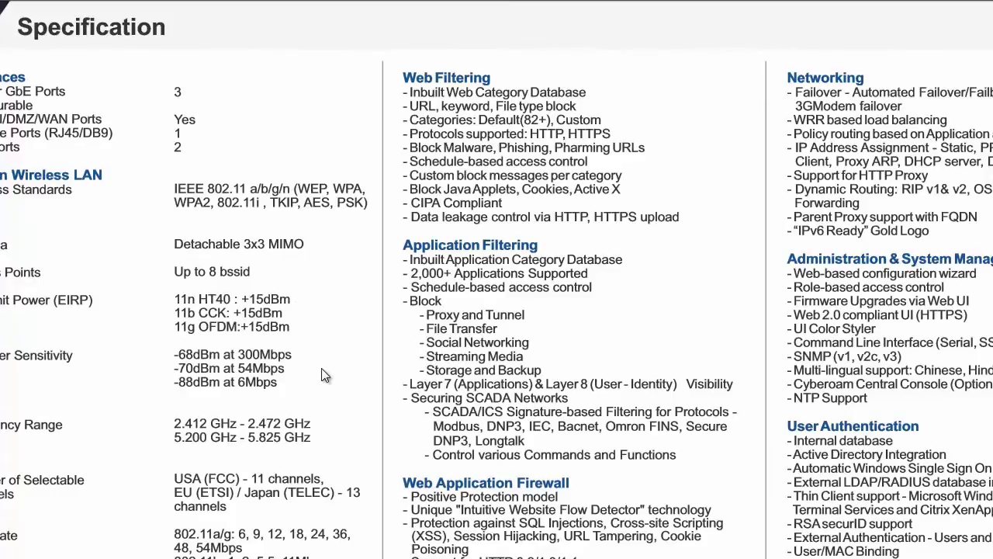
Examine the interface, wireless and filtering details in the appliance datasheet's Specification section.
{"action": "left_click_drag", "start_coordinate": [186, 101], "coordinate": [164, 87]}
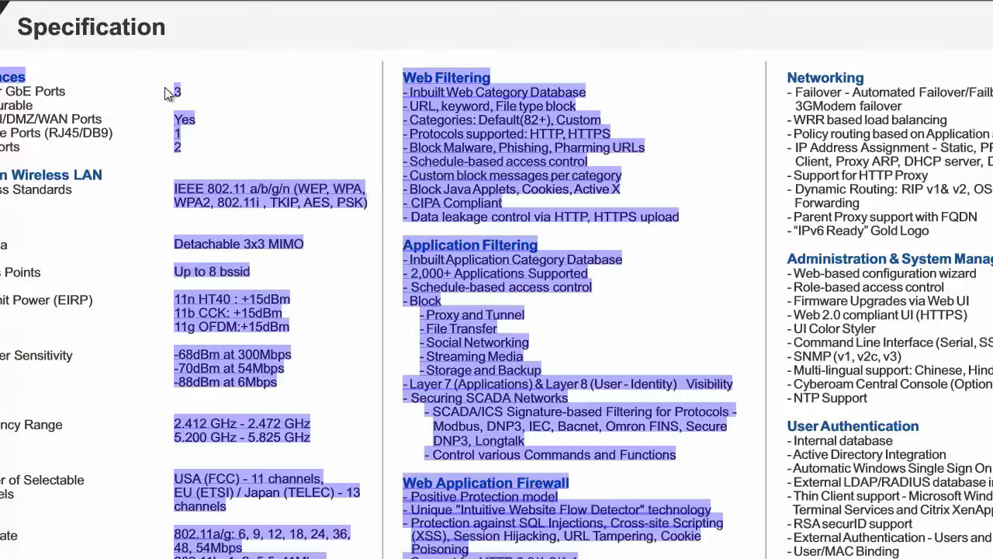
{"action": "left_click", "coordinate": [178, 91]}
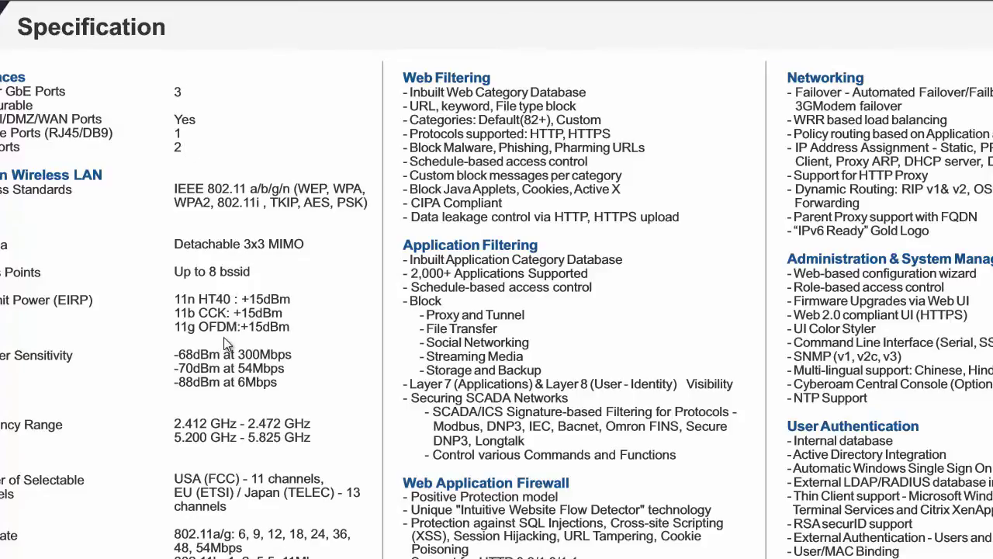
{"action": "scroll", "coordinate": [225, 362], "scroll_direction": "down", "scroll_amount": 6}
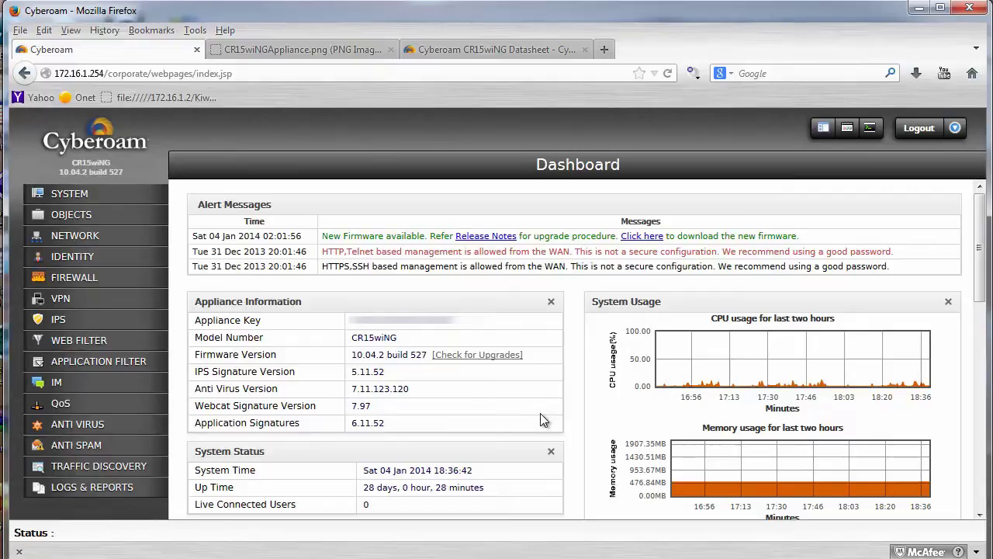
Review the dashboard's appliance information, recent IPS alerts, DoS attack status and CPU usage graph.
{"action": "left_click_drag", "start_coordinate": [391, 432], "coordinate": [227, 339]}
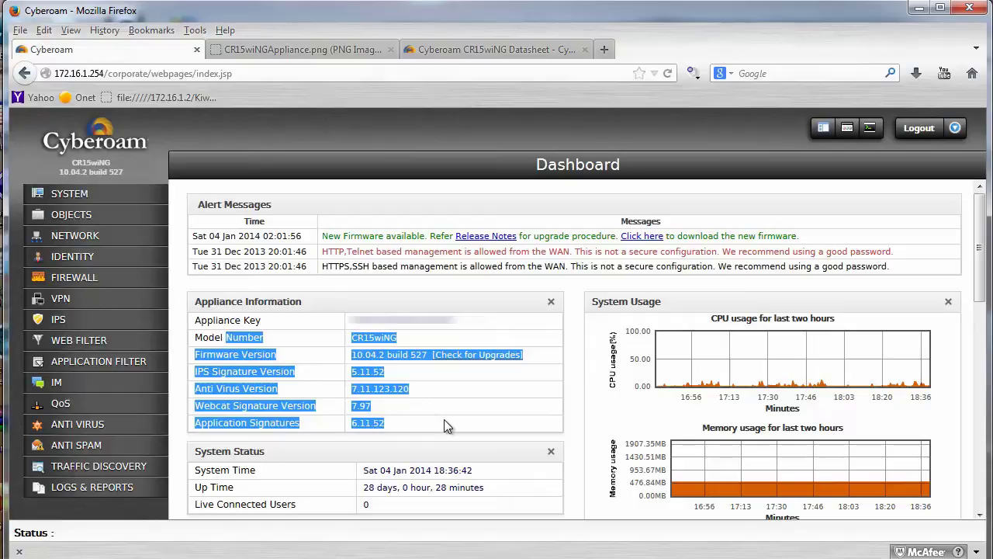
{"action": "scroll", "coordinate": [443, 419], "scroll_direction": "down", "scroll_amount": 10}
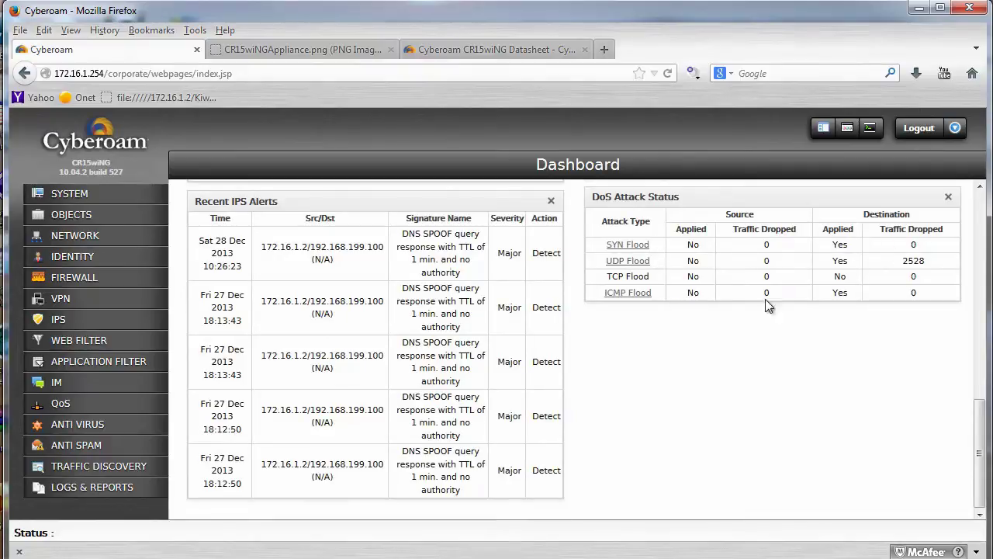
{"action": "scroll", "coordinate": [691, 388], "scroll_direction": "up", "scroll_amount": 5}
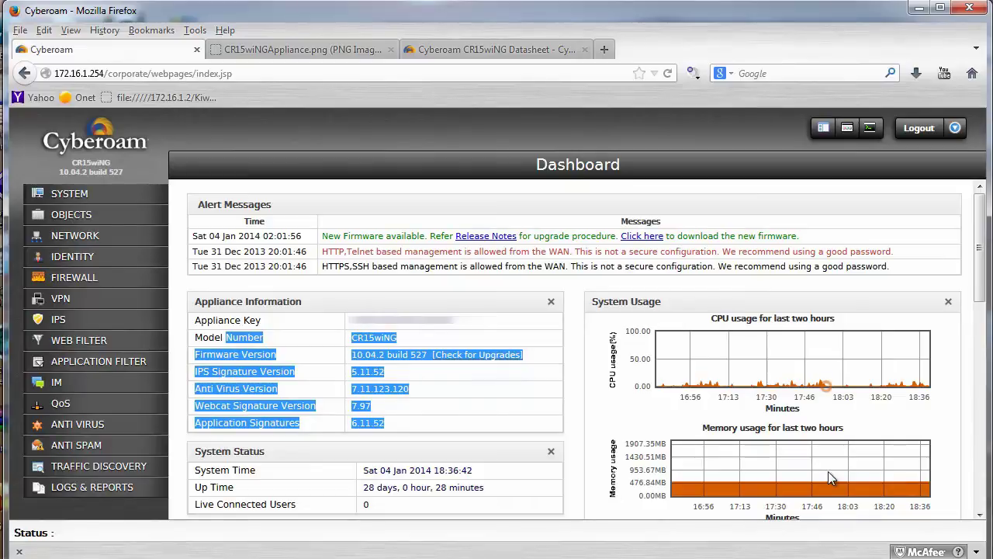
{"action": "mouse_move", "coordinate": [919, 386]}
{"action": "mouse_move", "coordinate": [786, 387]}
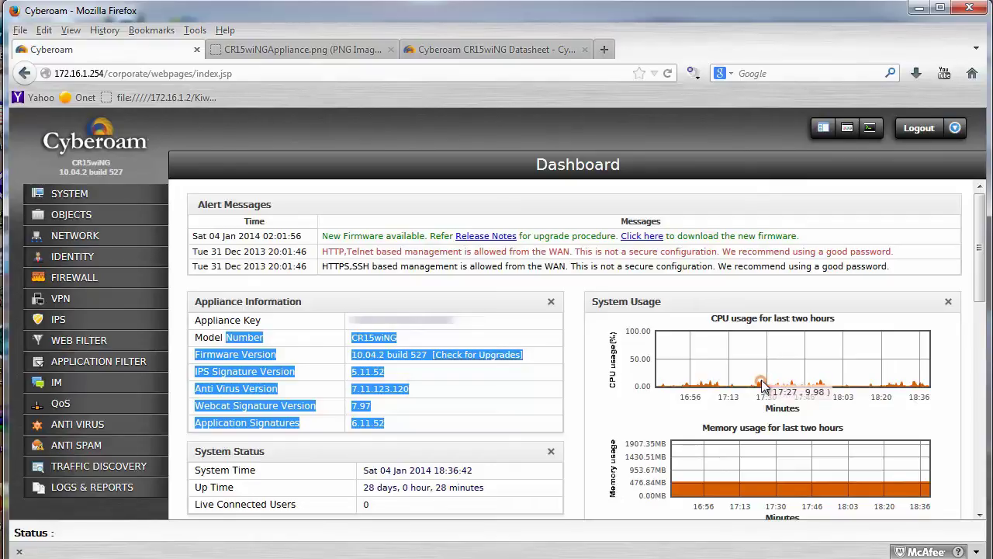
Open the system administration settings and view the appliance access services allowed for each zone.
{"action": "left_click", "coordinate": [82, 194]}
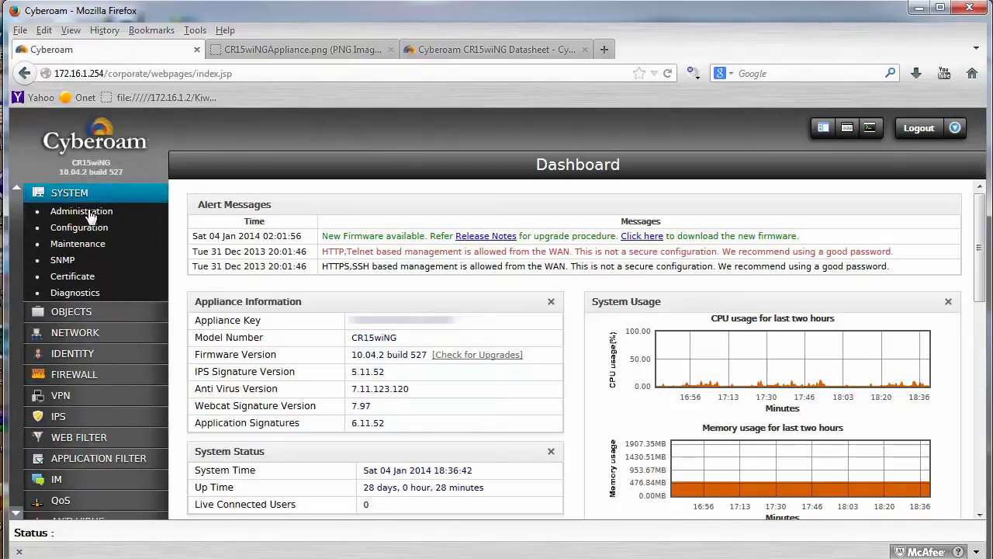
{"action": "left_click", "coordinate": [88, 209]}
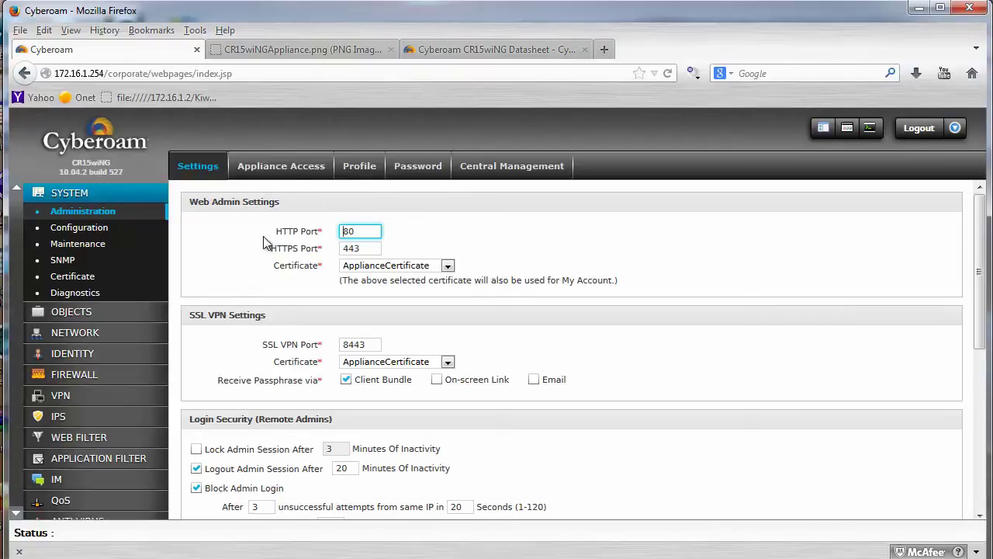
{"action": "left_click", "coordinate": [312, 164]}
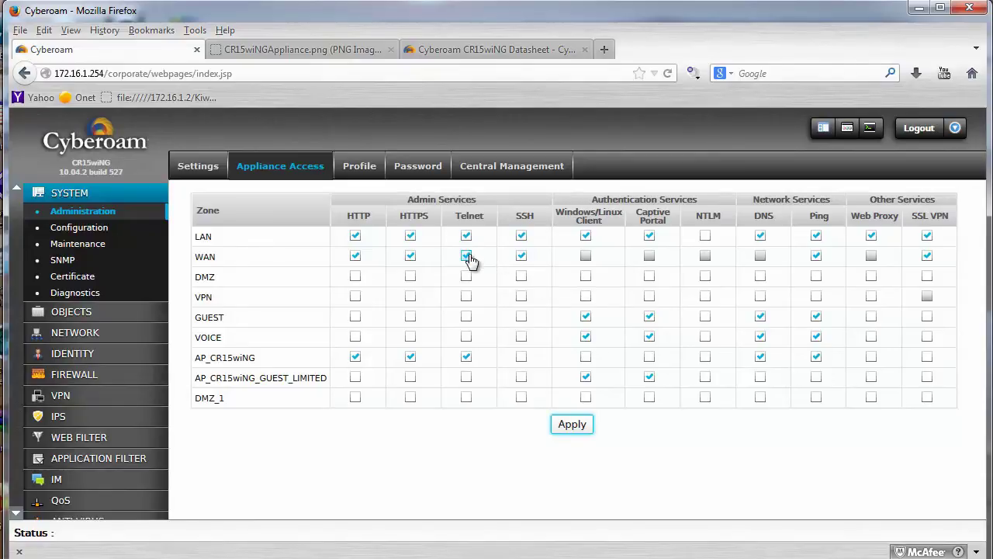
Open the packet capture diagnostics and look through the captured packets.
{"action": "left_click", "coordinate": [75, 292]}
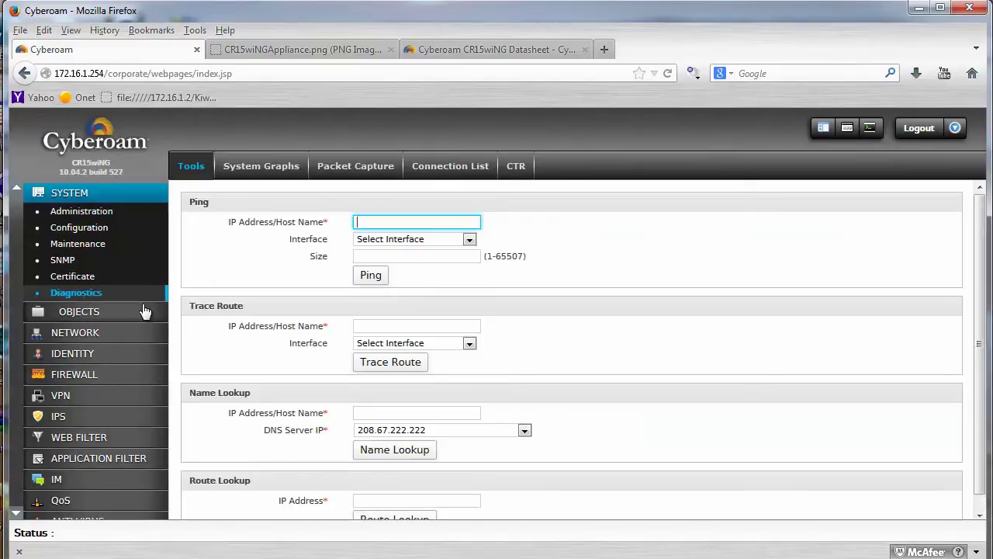
{"action": "left_click", "coordinate": [355, 174]}
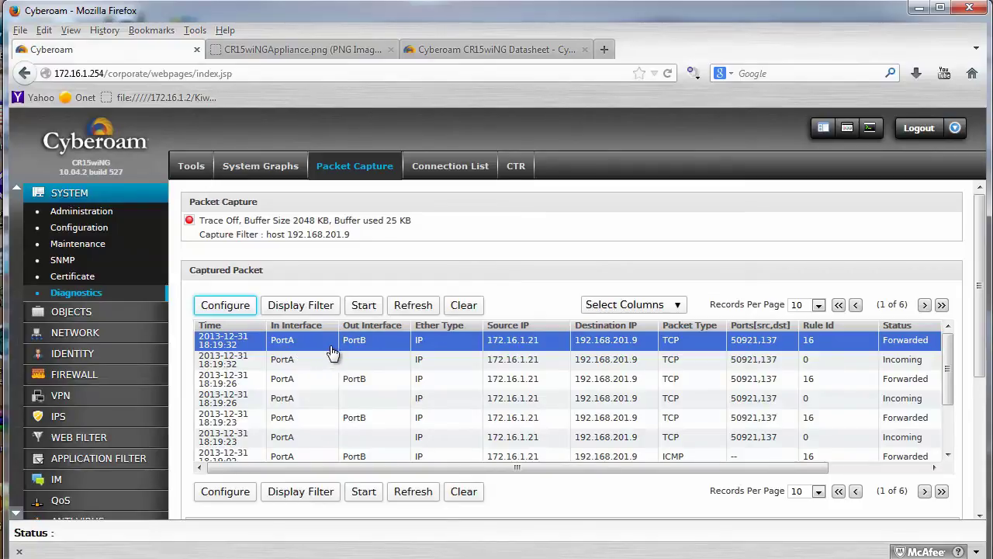
{"action": "scroll", "coordinate": [948, 355], "scroll_direction": "down", "scroll_amount": 3}
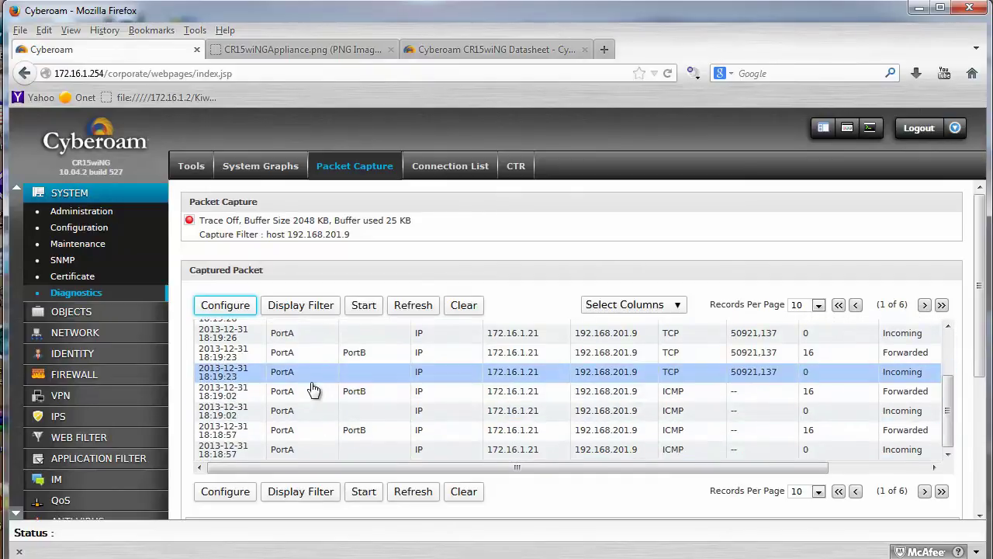
{"action": "scroll", "coordinate": [333, 387], "scroll_direction": "up", "scroll_amount": 3}
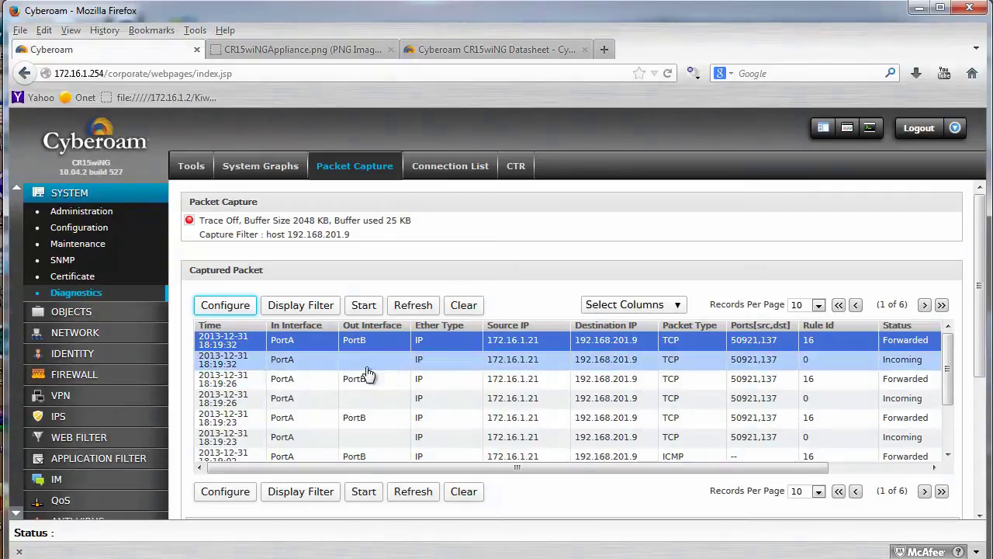
Review the zones assigned to the network interfaces and open the PortA.3 VLAN's settings.
{"action": "left_click", "coordinate": [96, 340]}
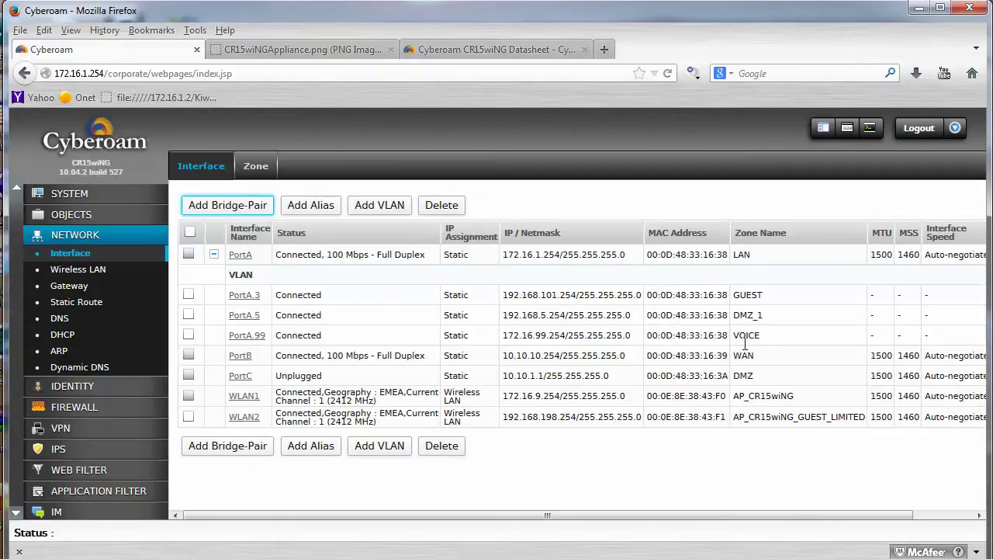
{"action": "mouse_move", "coordinate": [754, 315]}
{"action": "left_mouse_down"}
{"action": "mouse_move", "coordinate": [733, 315]}
{"action": "mouse_move", "coordinate": [756, 334]}
{"action": "left_mouse_up"}
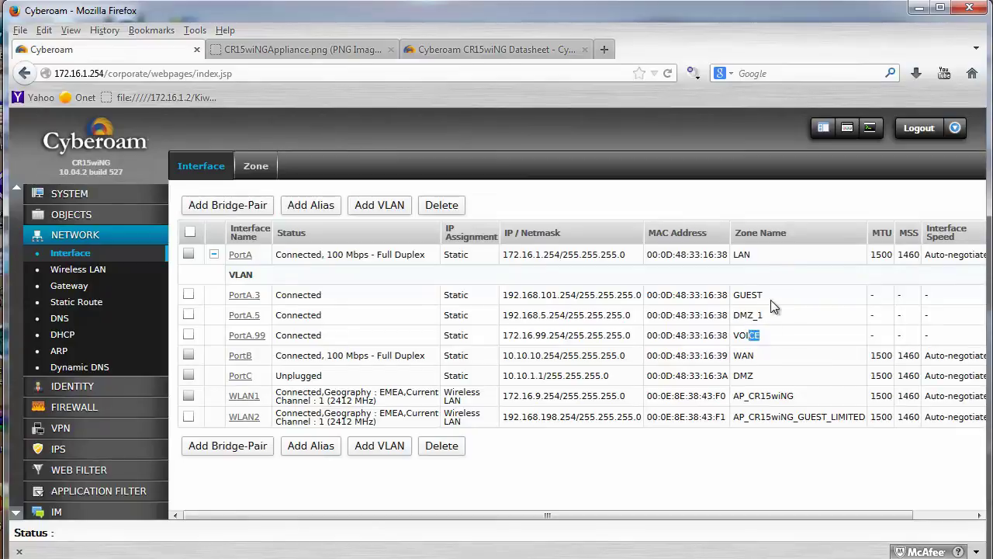
{"action": "left_click_drag", "start_coordinate": [768, 296], "coordinate": [739, 296]}
{"action": "left_click", "coordinate": [248, 296]}
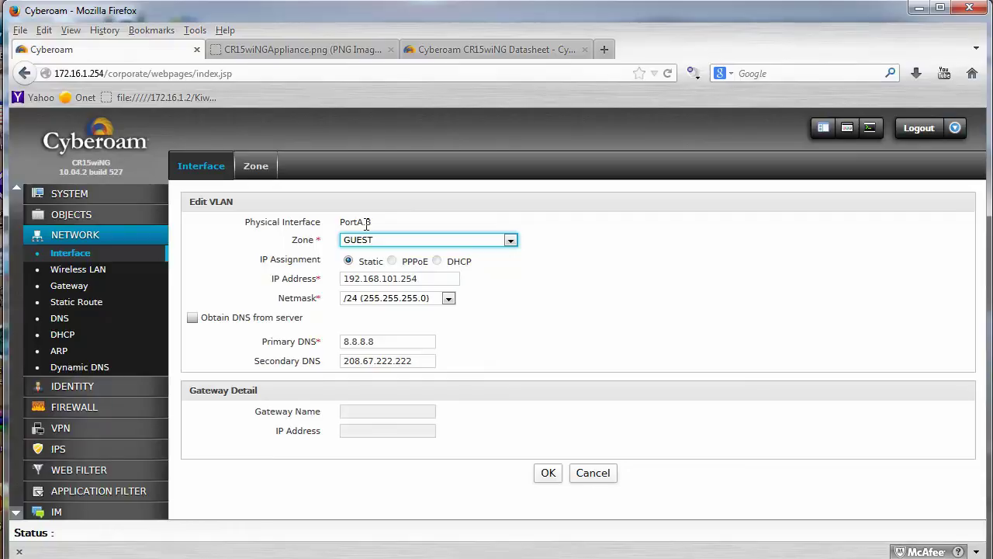
Open the GUEST zone from the zone list and check its member port.
{"action": "left_click", "coordinate": [255, 166]}
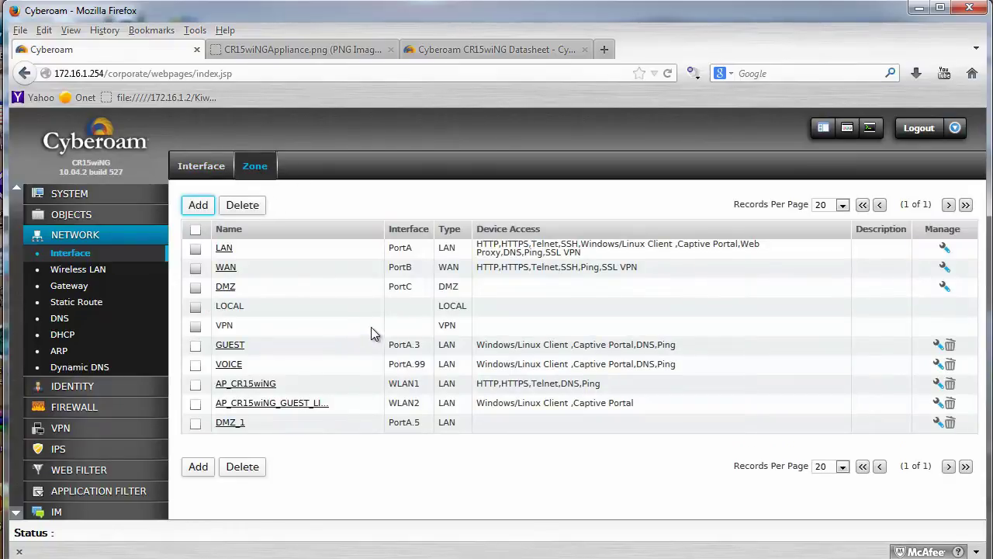
{"action": "left_click", "coordinate": [231, 346]}
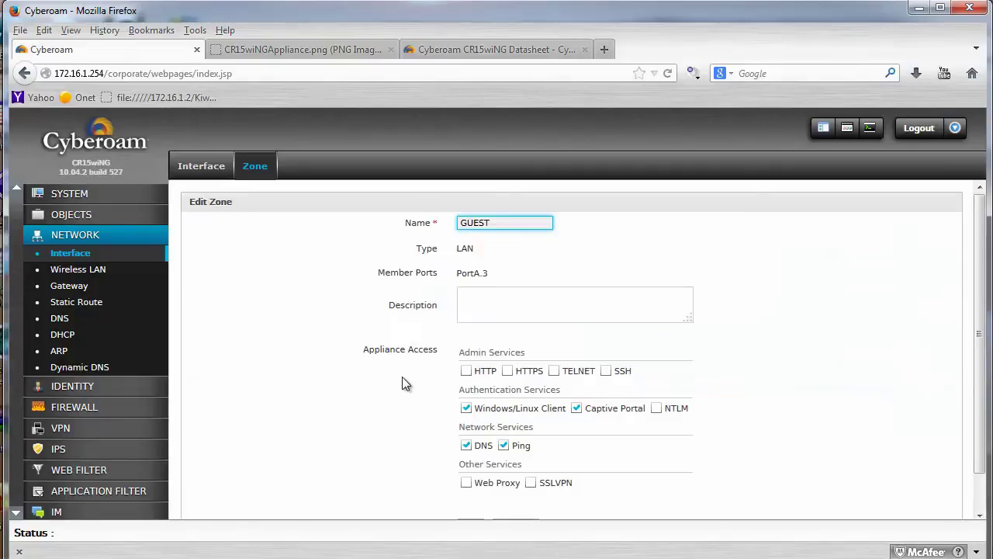
{"action": "left_click_drag", "start_coordinate": [502, 275], "coordinate": [474, 273]}
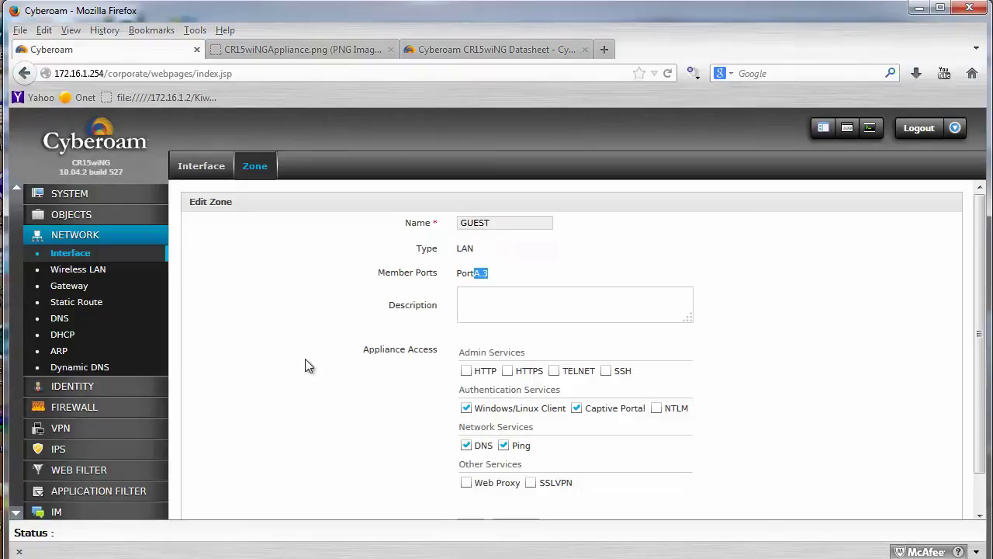
Return to the zone list, open the VOICE zone and inspect its member port and appliance access.
{"action": "left_click", "coordinate": [91, 258]}
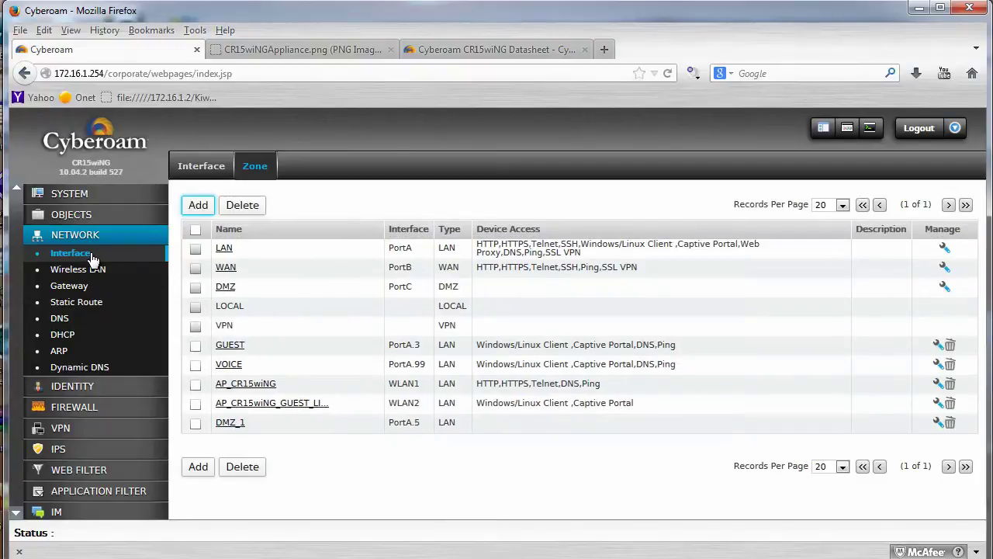
{"action": "left_click", "coordinate": [229, 364]}
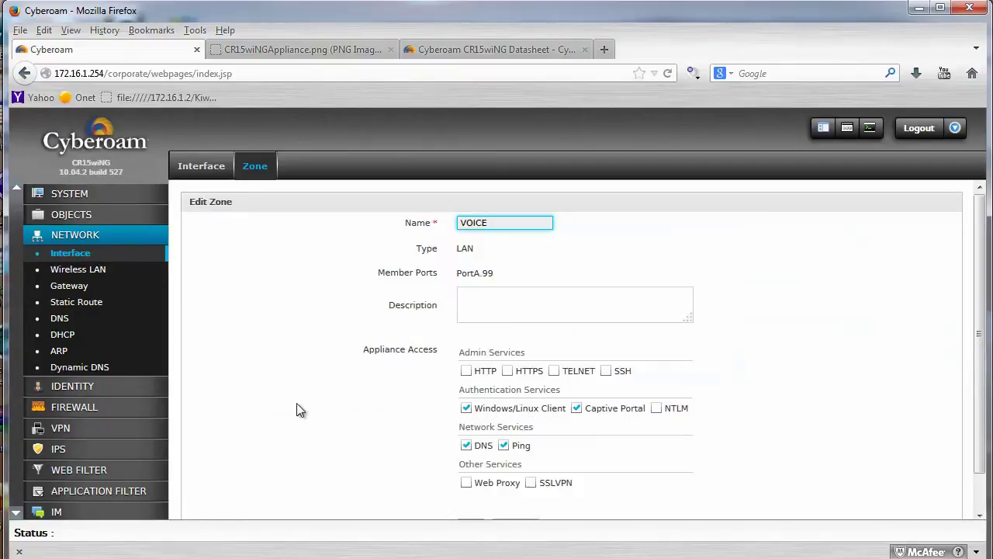
{"action": "left_click", "coordinate": [489, 272]}
{"action": "double_click", "coordinate": [490, 272]}
{"action": "scroll", "coordinate": [381, 428], "scroll_direction": "down", "scroll_amount": 1}
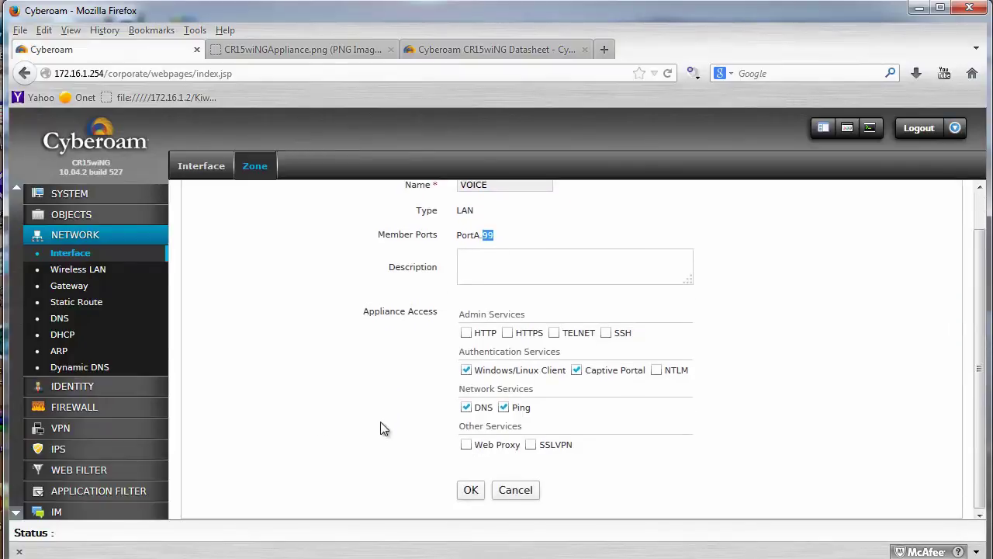
{"action": "scroll", "coordinate": [381, 427], "scroll_direction": "up", "scroll_amount": 1}
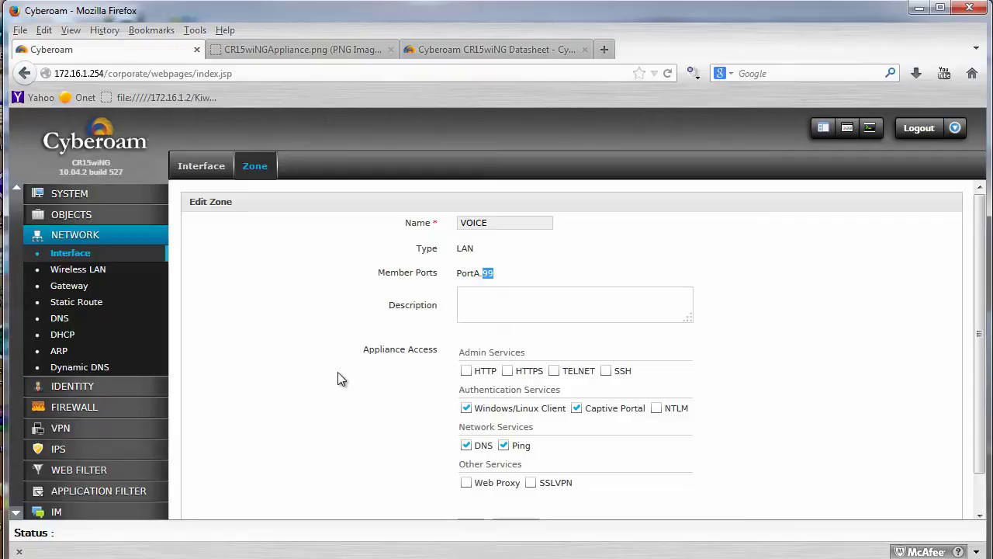
View the configured DHCP servers and check the DHCP relay page and its status note.
{"action": "left_click", "coordinate": [71, 335]}
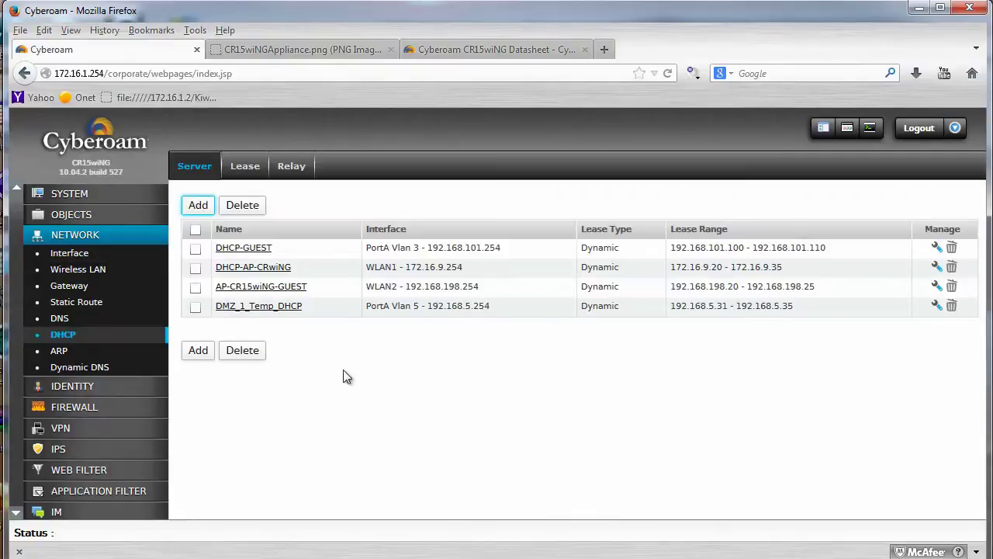
{"action": "left_click", "coordinate": [287, 167]}
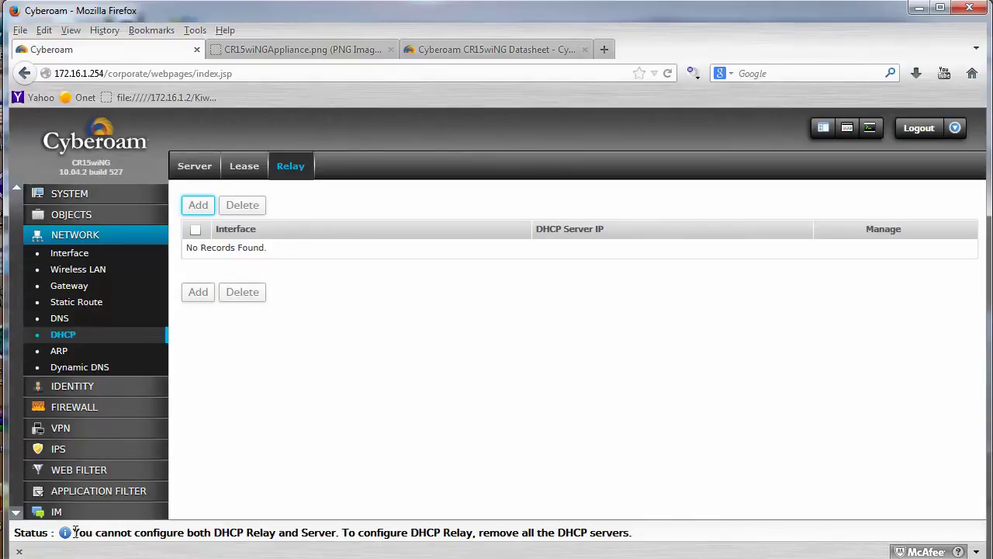
{"action": "left_click_drag", "start_coordinate": [73, 532], "coordinate": [634, 535]}
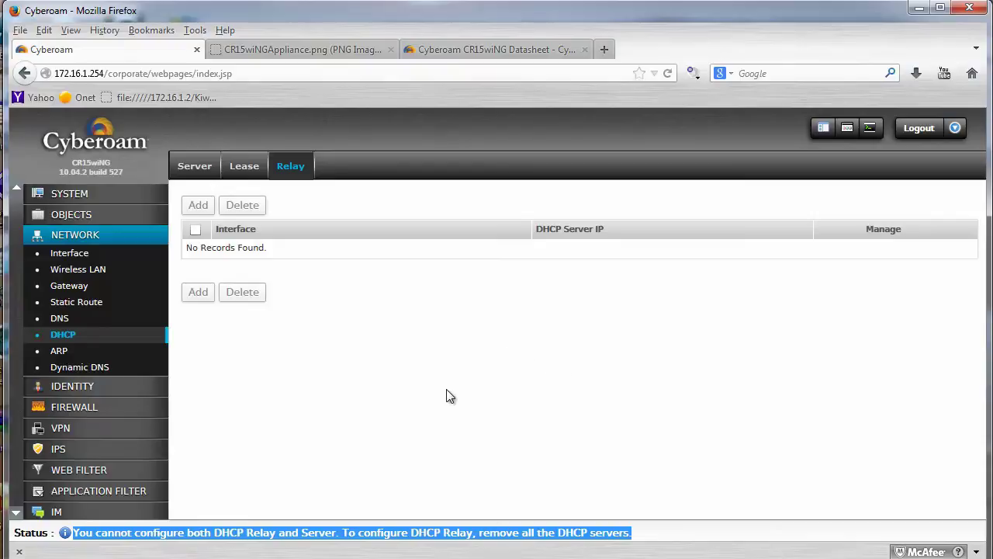
Open the firewall rules and look through the list of zone-to-zone rule groups.
{"action": "left_click", "coordinate": [121, 408]}
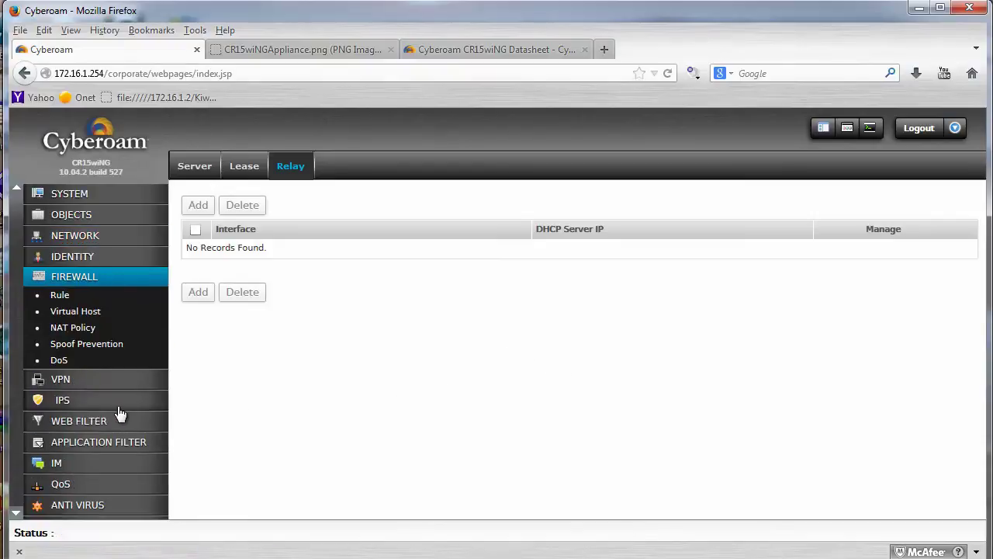
{"action": "left_click", "coordinate": [64, 297]}
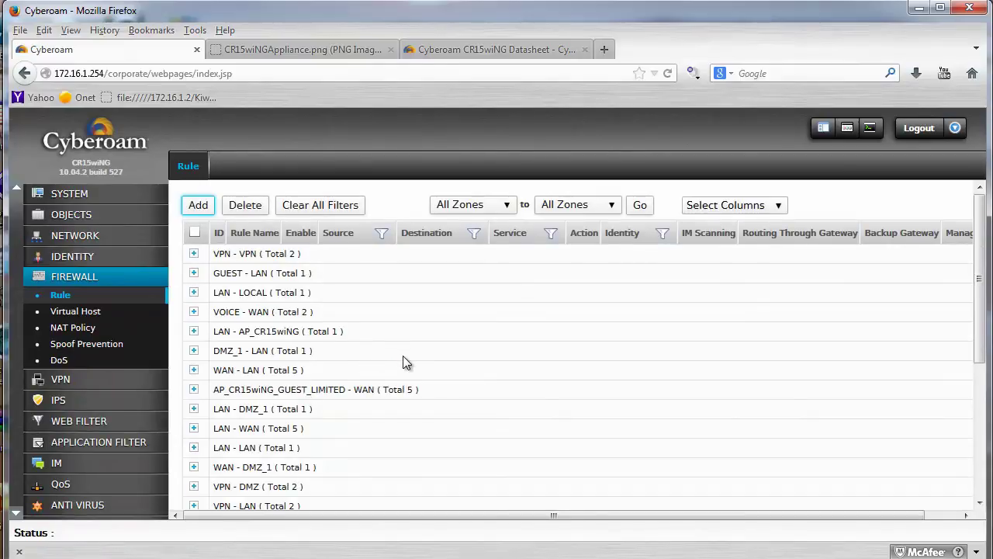
{"action": "scroll", "coordinate": [403, 356], "scroll_direction": "down", "scroll_amount": 3}
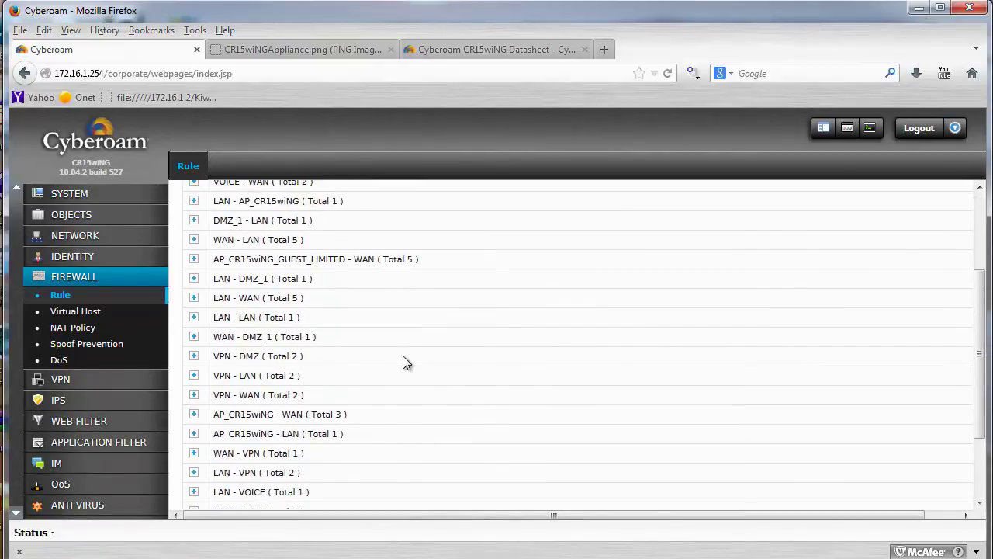
{"action": "scroll", "coordinate": [403, 357], "scroll_direction": "down", "scroll_amount": 3}
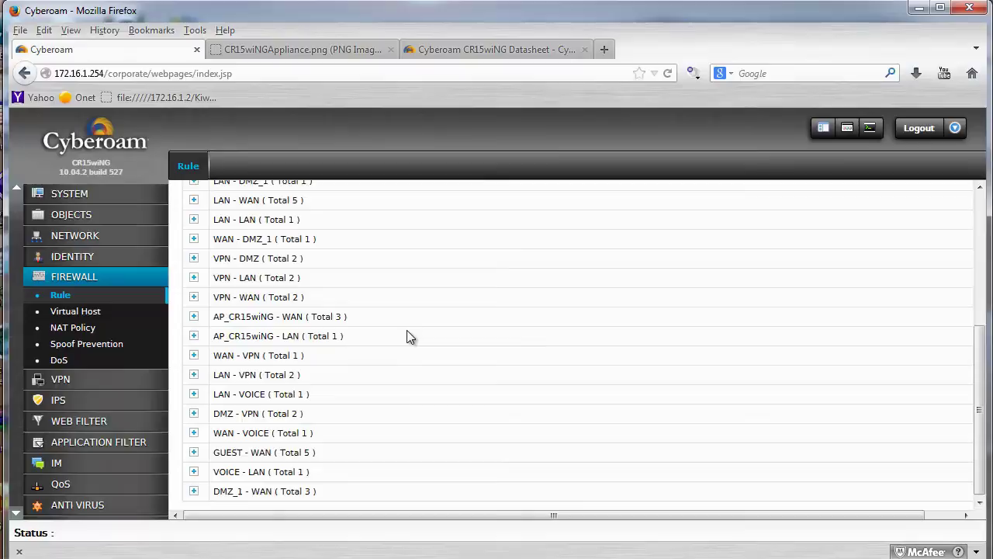
Expand the WAN - LAN rule group and open the WAN-LAN-IPS rule's settings.
{"action": "scroll", "coordinate": [406, 332], "scroll_direction": "up", "scroll_amount": 6}
{"action": "scroll", "coordinate": [406, 332], "scroll_direction": "down", "scroll_amount": 2}
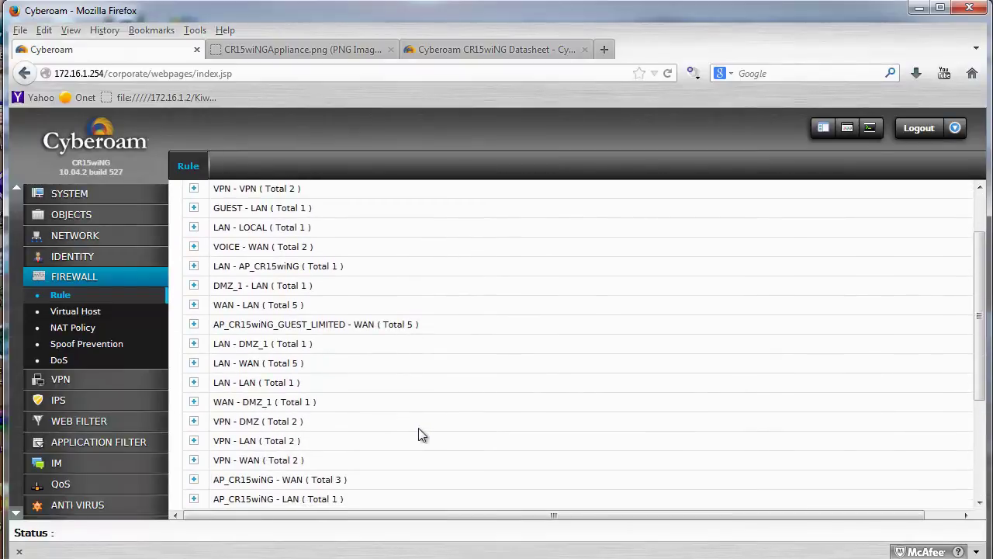
{"action": "scroll", "coordinate": [404, 427], "scroll_direction": "up", "scroll_amount": 1}
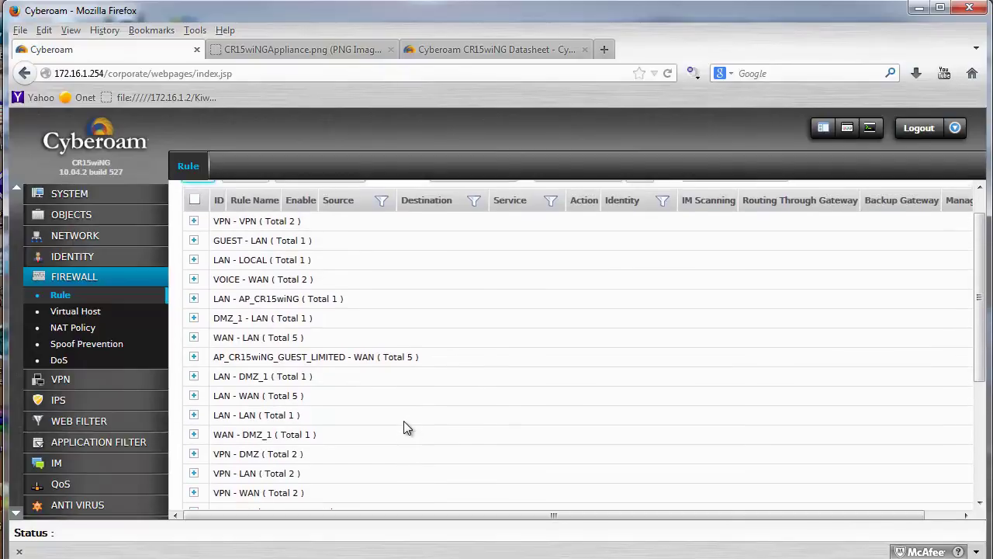
{"action": "left_click", "coordinate": [194, 339]}
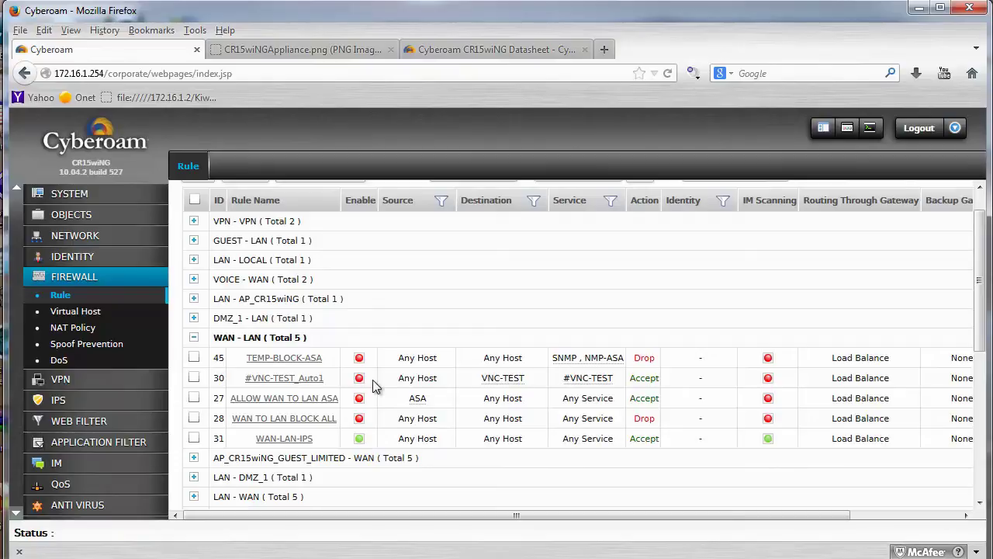
{"action": "left_click", "coordinate": [277, 443]}
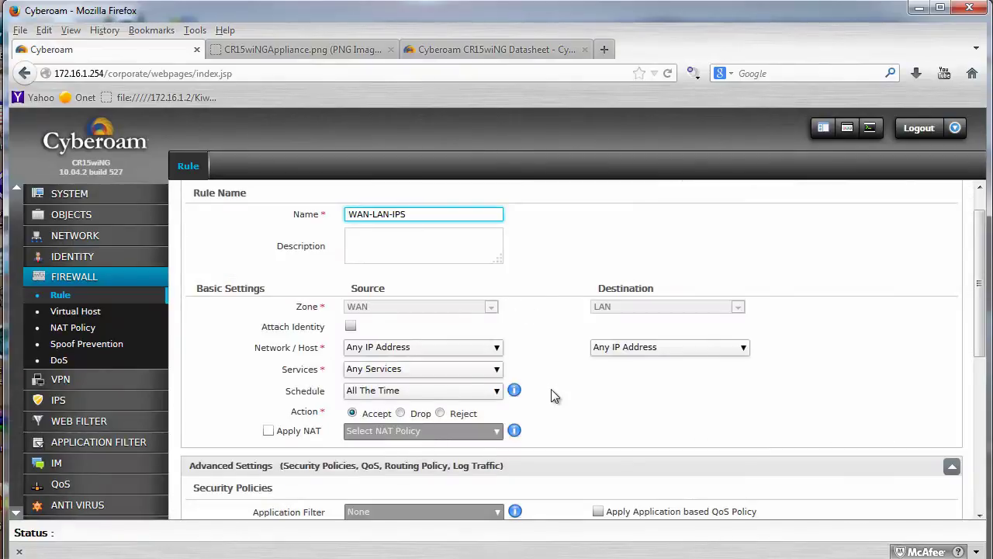
Review the WAN-LAN-IPS rule's security policies, covering AV & AS Scanning, IPS, Web Filter and Application Filter.
{"action": "scroll", "coordinate": [548, 396], "scroll_direction": "down", "scroll_amount": 3}
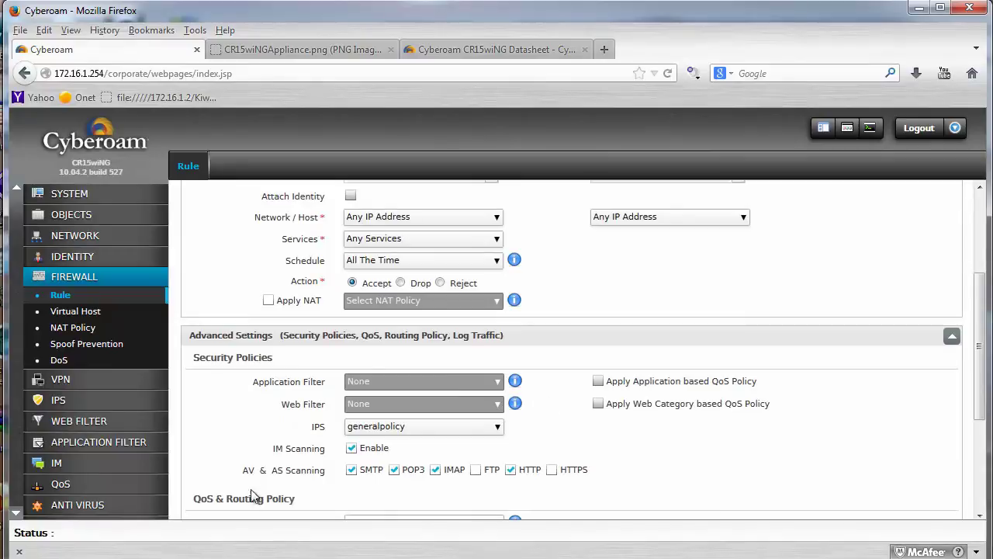
{"action": "left_click_drag", "start_coordinate": [242, 471], "coordinate": [318, 477]}
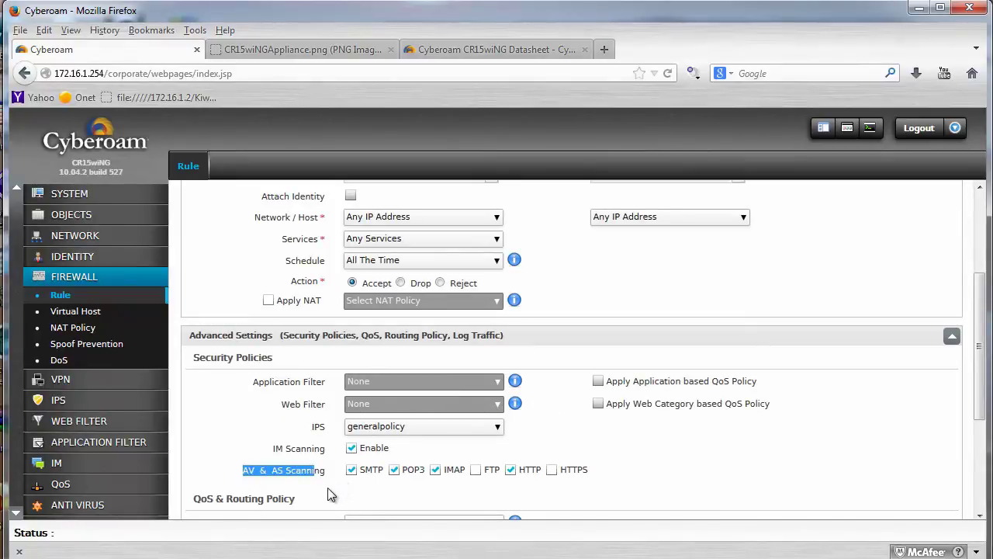
{"action": "left_click", "coordinate": [314, 430]}
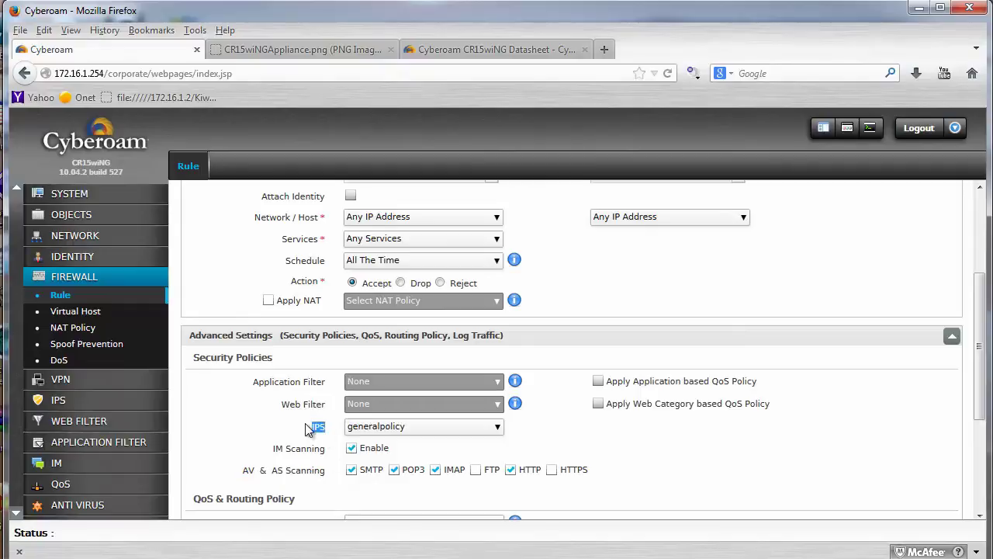
{"action": "left_click_drag", "start_coordinate": [325, 405], "coordinate": [237, 386]}
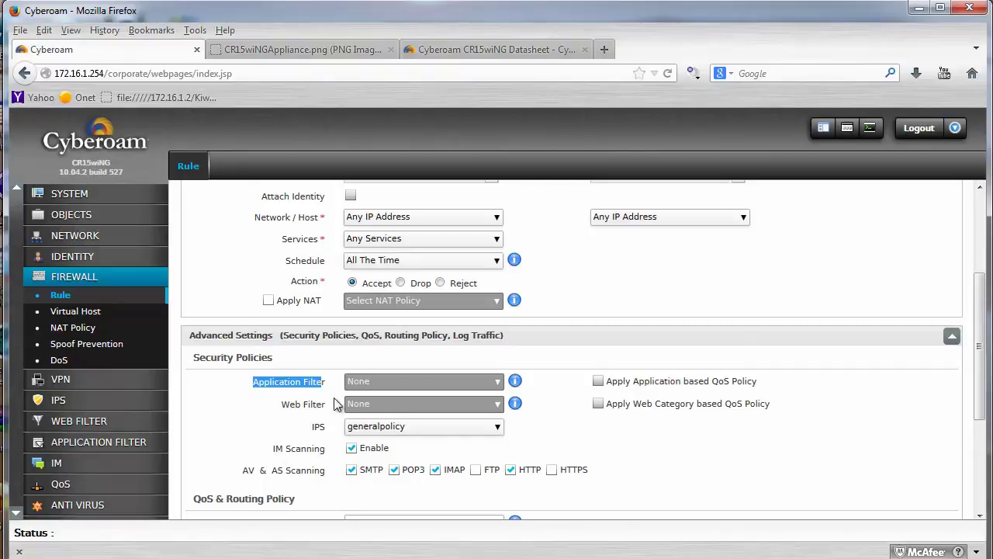
{"action": "left_click_drag", "start_coordinate": [328, 405], "coordinate": [289, 405]}
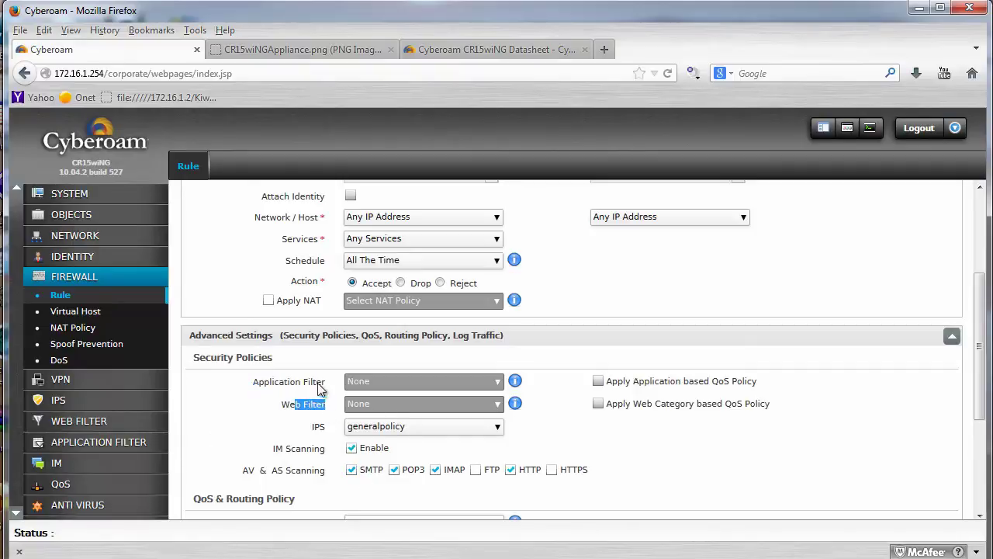
{"action": "left_click_drag", "start_coordinate": [327, 382], "coordinate": [253, 382]}
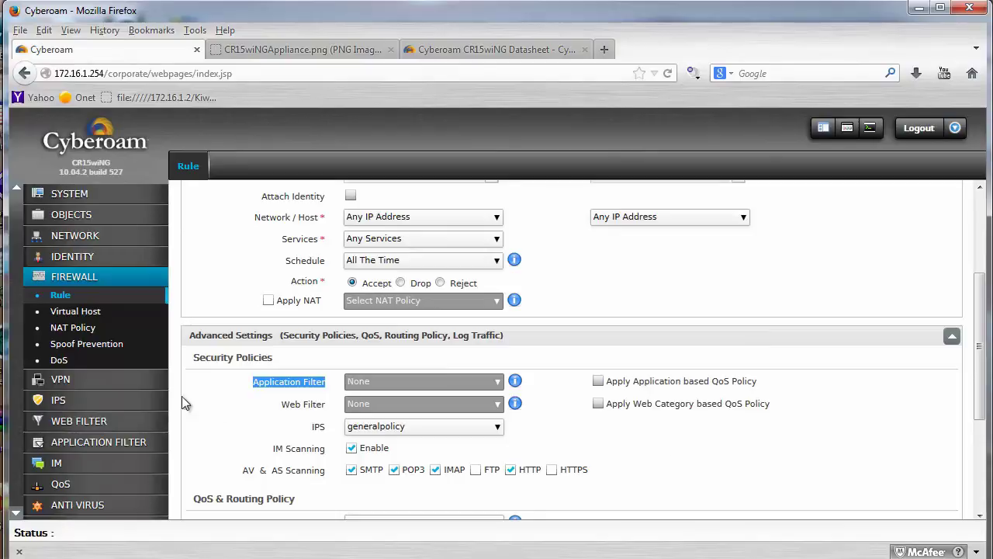
Open the SSL VPN tunnel access settings and look over the certificate, IP lease range and dead peer detection fields.
{"action": "left_click", "coordinate": [112, 383]}
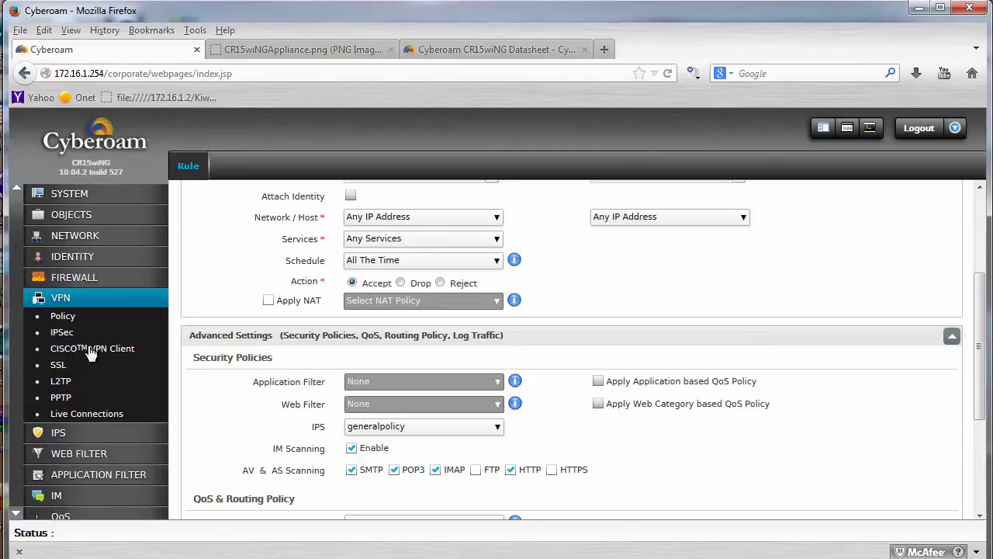
{"action": "left_click", "coordinate": [62, 366]}
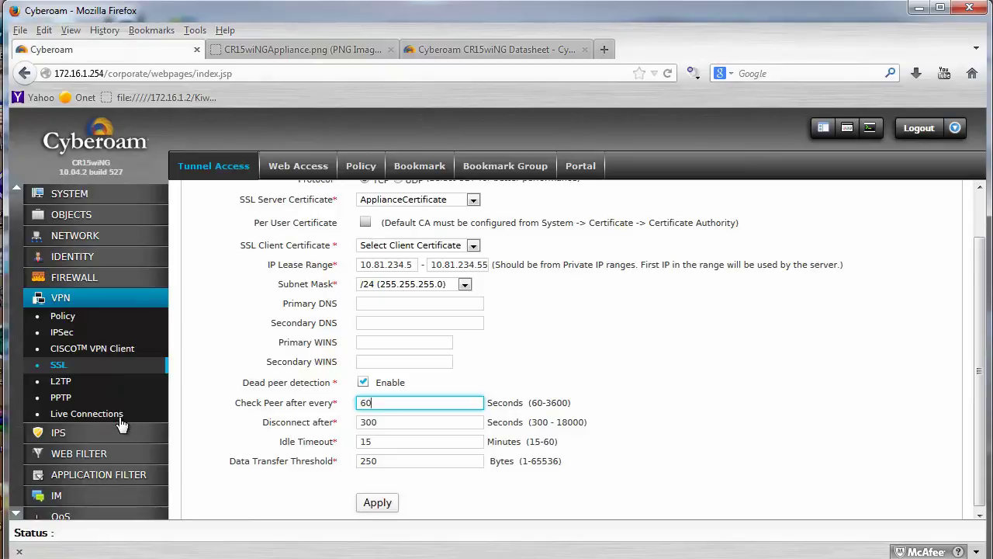
{"action": "left_click", "coordinate": [176, 380]}
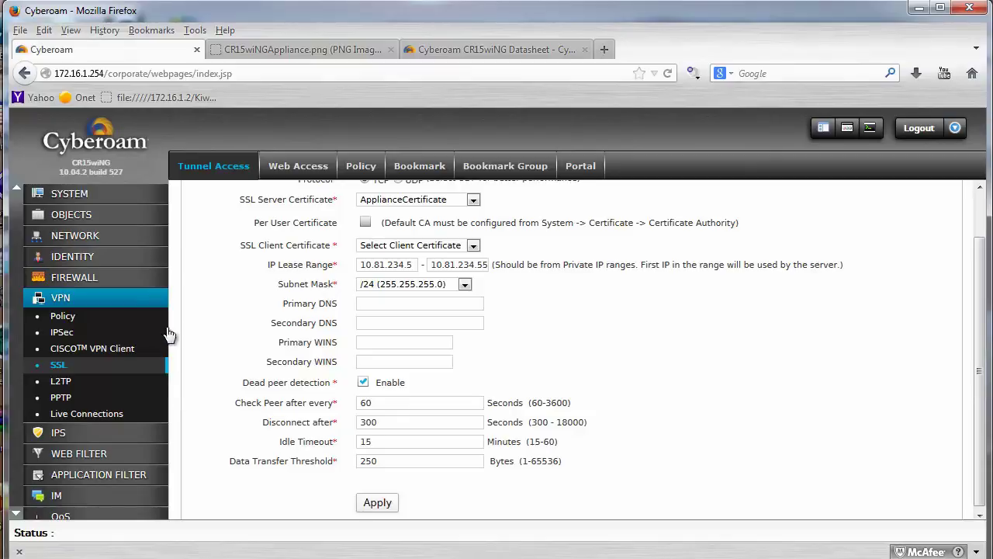
Inspect the AP_CR15wiNG_GUEST_LIMITED zone's member port and appliance access, and go back to the network interface list.
{"action": "left_click", "coordinate": [86, 235]}
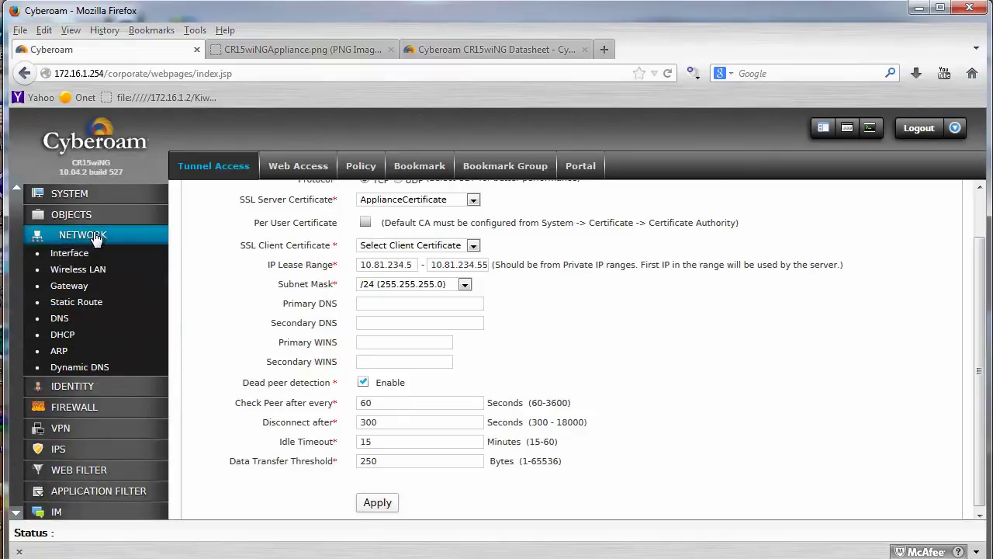
{"action": "left_click", "coordinate": [89, 386]}
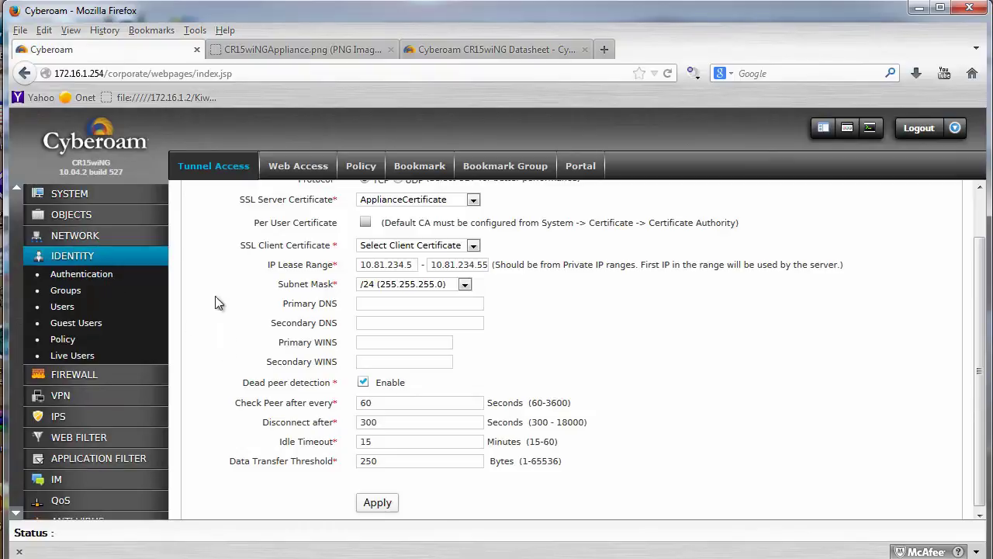
{"action": "left_click", "coordinate": [81, 235]}
{"action": "left_click", "coordinate": [82, 256]}
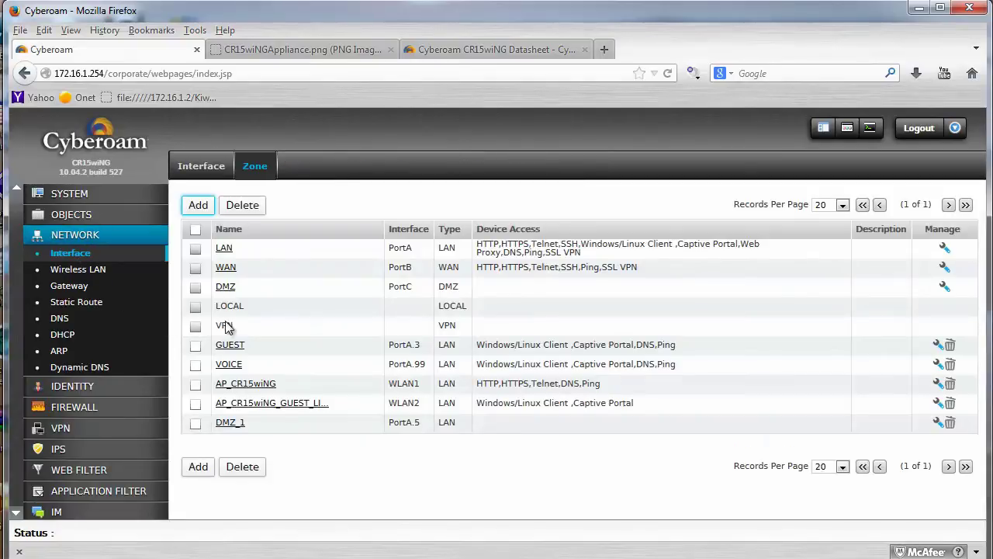
{"action": "left_click", "coordinate": [270, 403]}
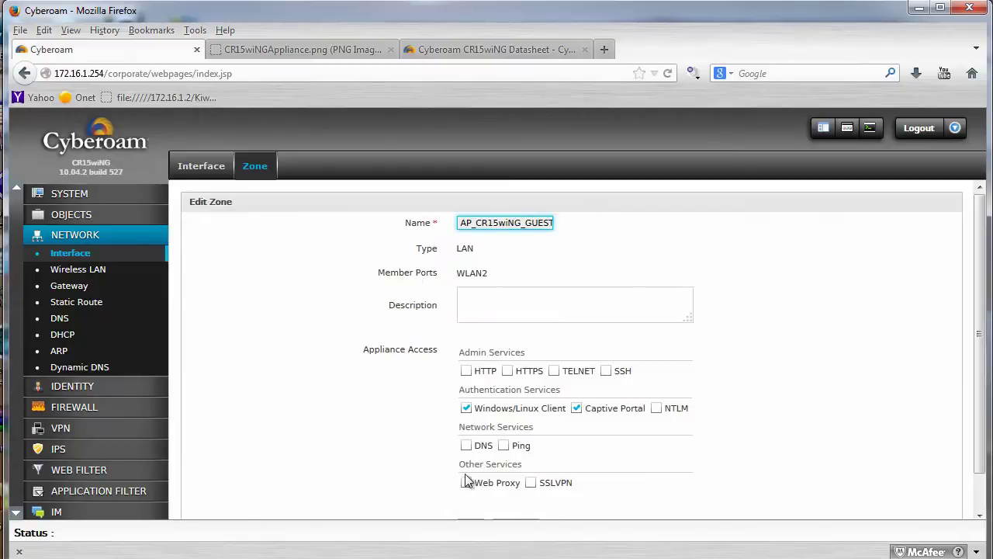
{"action": "scroll", "coordinate": [575, 354], "scroll_direction": "down", "scroll_amount": 1}
{"action": "scroll", "coordinate": [576, 354], "scroll_direction": "up", "scroll_amount": 1}
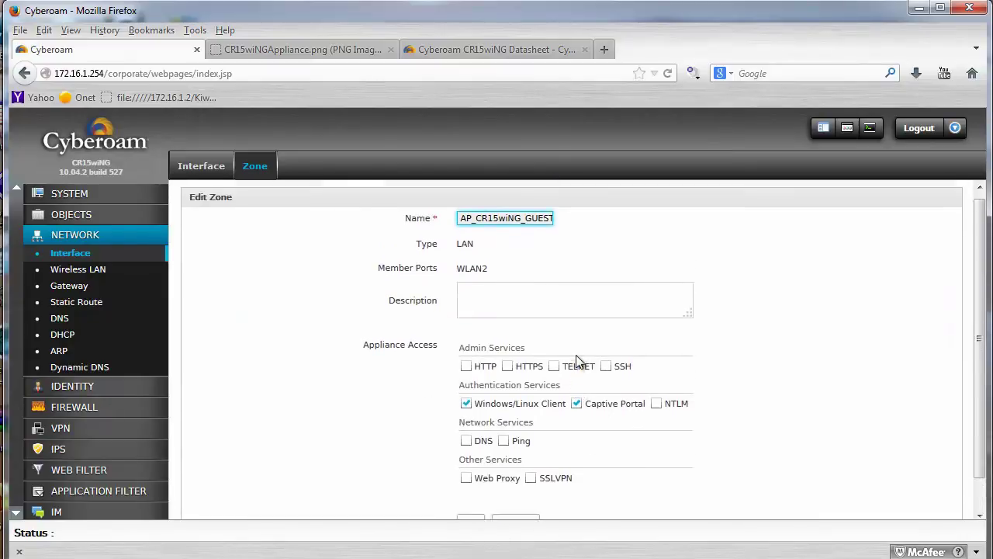
{"action": "left_click", "coordinate": [208, 167]}
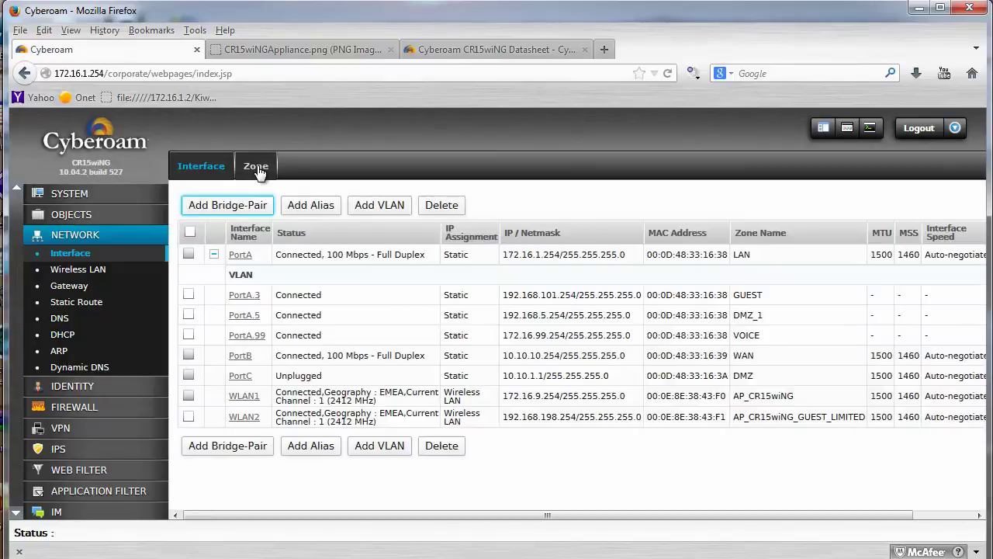
Find the AP_CR15wiNG - WAN group in the firewall rules and open the AP_CRwiNG_TO_WAN_ALL rule's settings.
{"action": "left_click", "coordinate": [83, 413]}
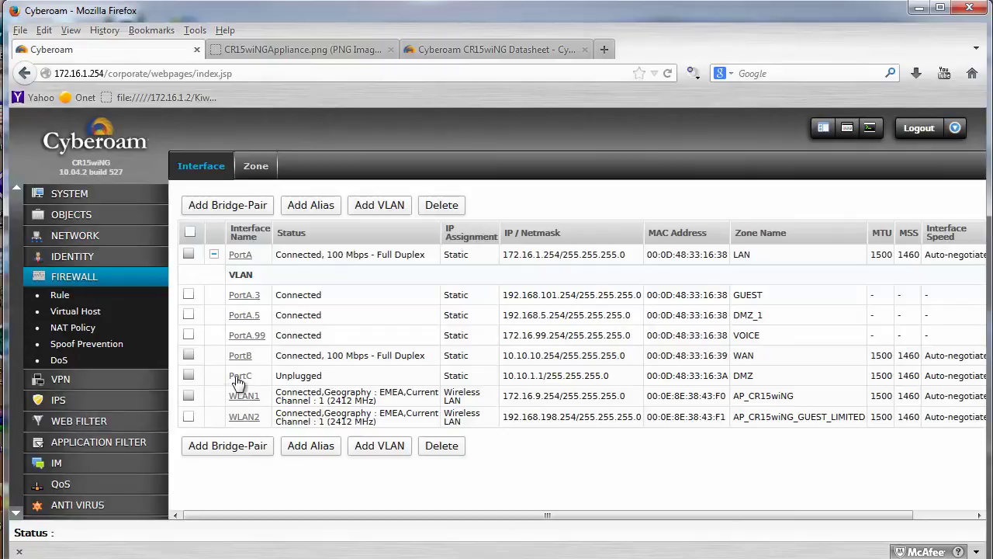
{"action": "left_click", "coordinate": [70, 298]}
{"action": "scroll", "coordinate": [339, 406], "scroll_direction": "down", "scroll_amount": 5}
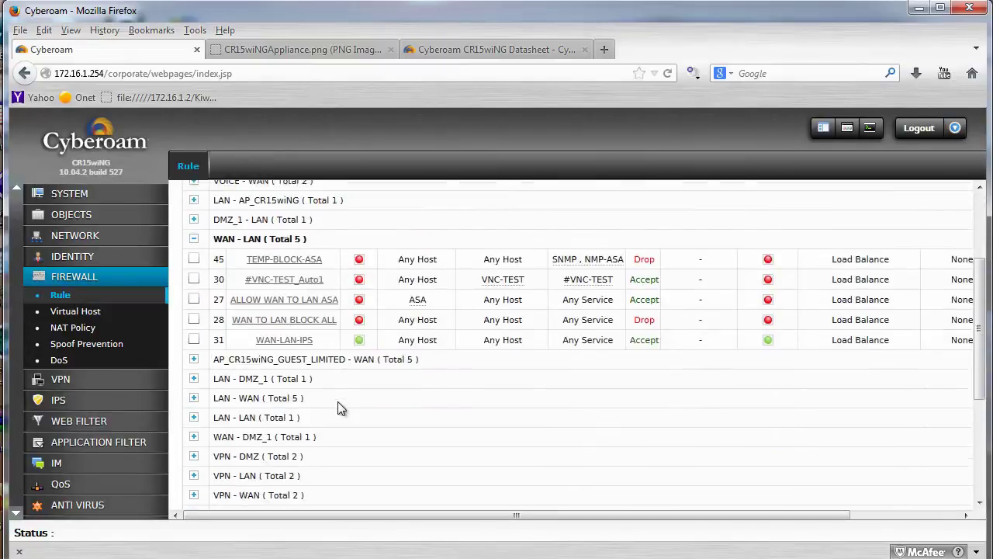
{"action": "scroll", "coordinate": [339, 406], "scroll_direction": "down", "scroll_amount": 3}
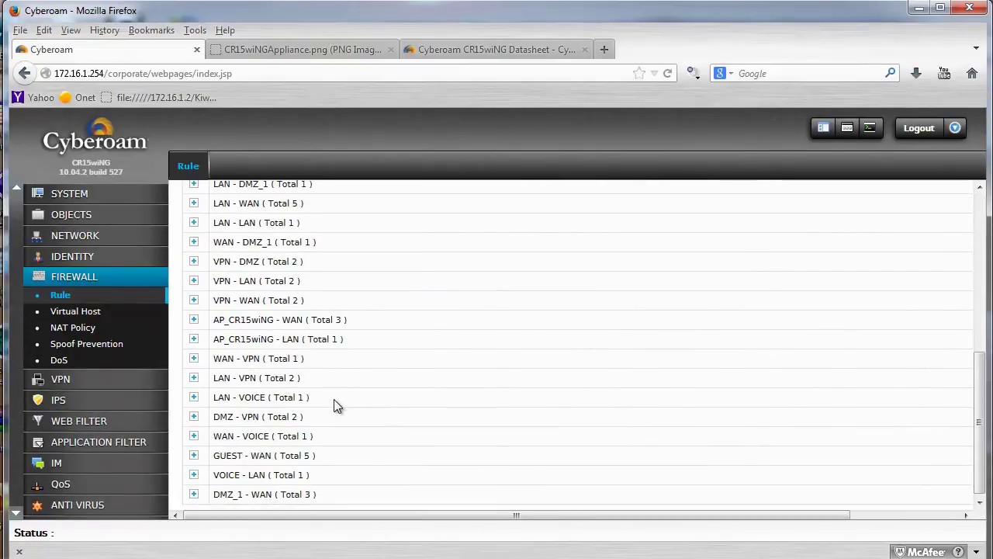
{"action": "left_click", "coordinate": [195, 321]}
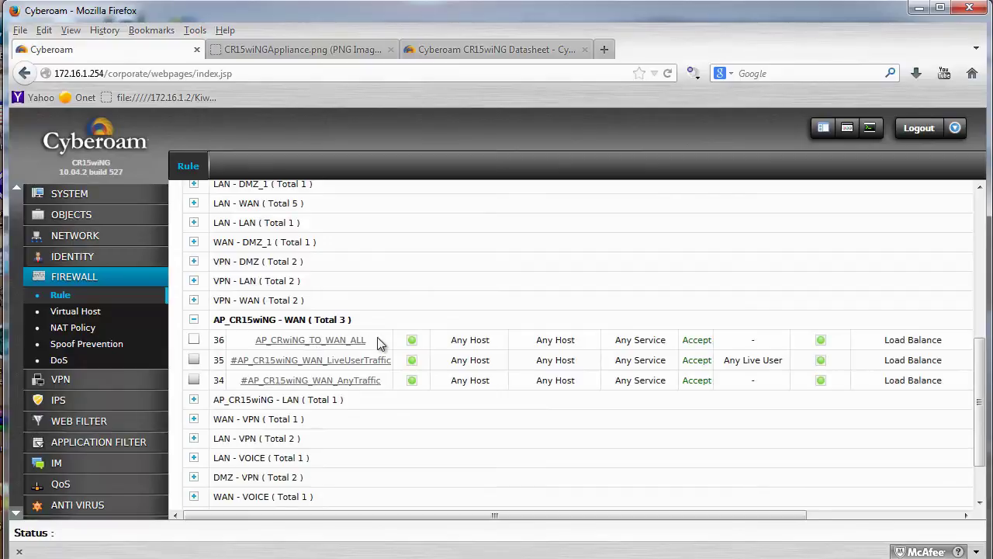
{"action": "left_click", "coordinate": [334, 342]}
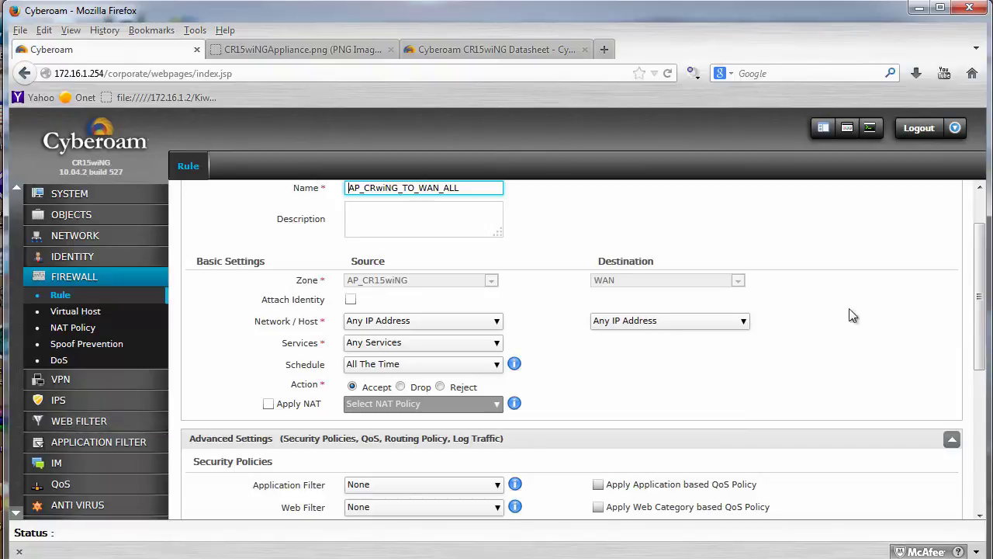
Open the appliance's web-based CLI console, connect to it and log in with the administrator password.
{"action": "left_click", "coordinate": [870, 129]}
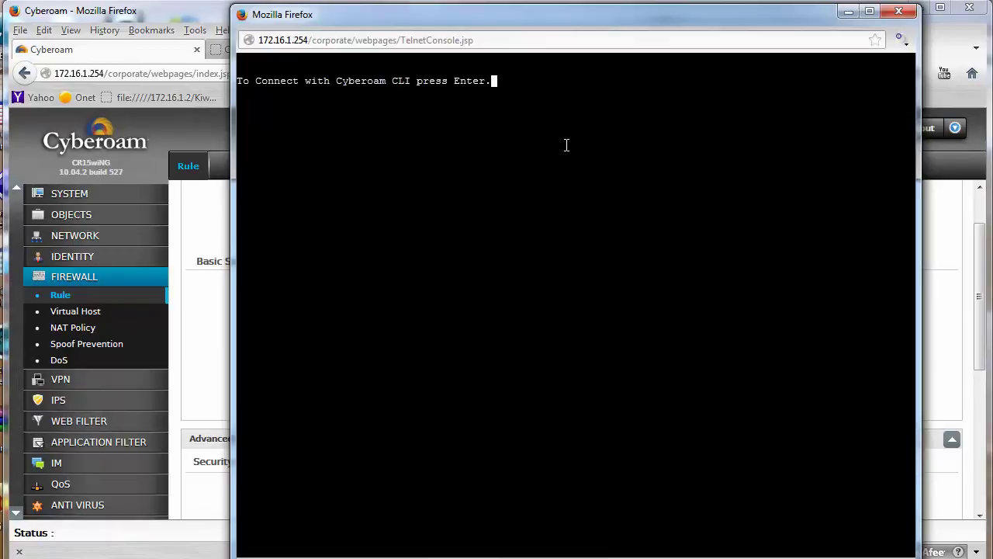
{"action": "key", "text": "Return"}
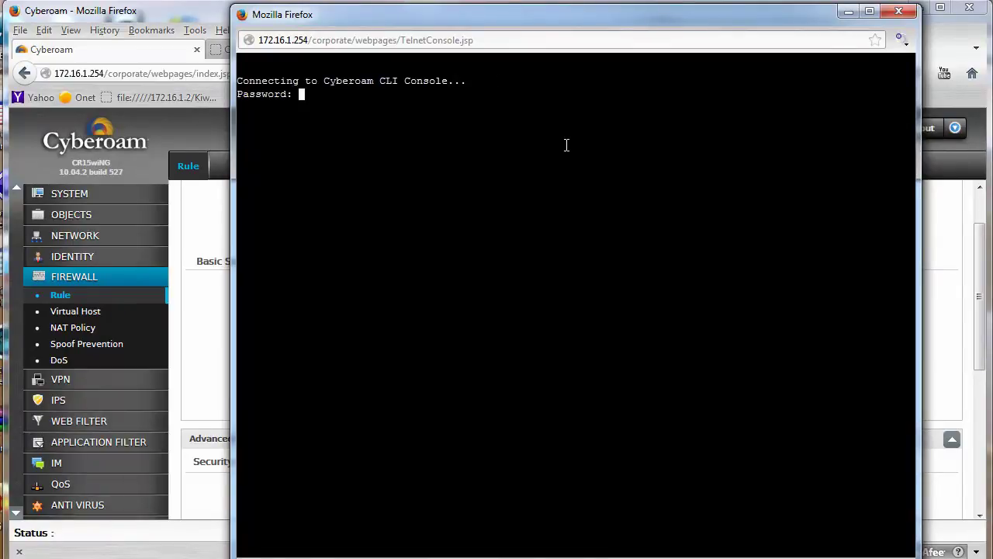
{"action": "key", "text": "Return"}
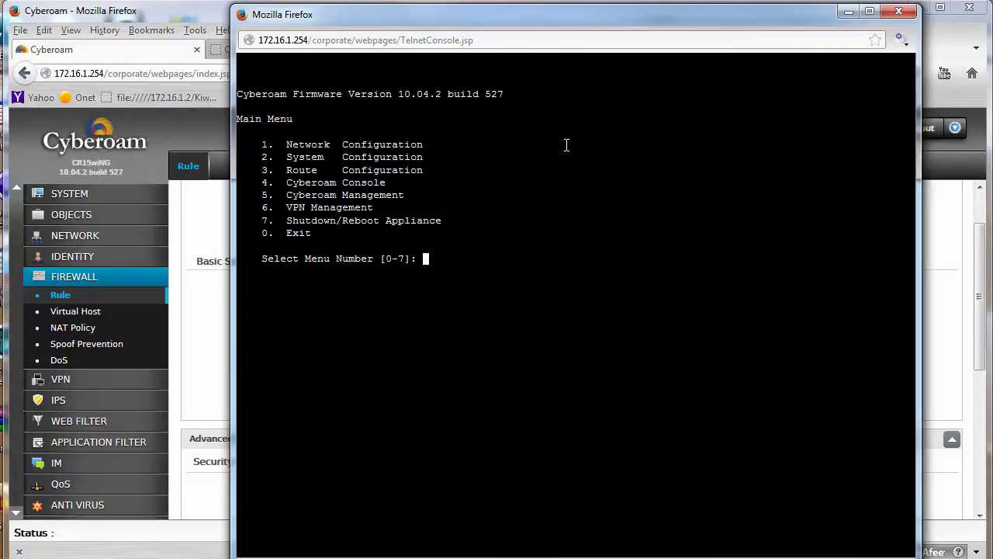
Enter the Cyberoam Console with menu option 4, and list its available commands and the options of show.
{"action": "type", "text": "4"}
{"action": "key", "text": "Return"}
{"action": "key", "text": "Return"}
{"action": "key", "text": "Return"}
{"action": "key", "text": "Return"}
{"action": "key", "text": "Return"}
{"action": "key", "text": "Tab"}
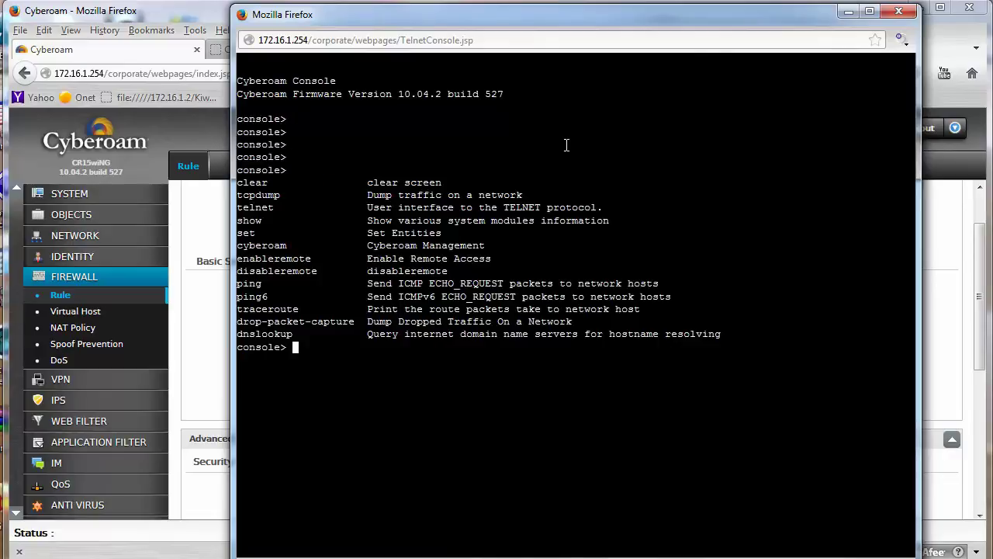
{"action": "type", "text": "show"}
{"action": "key", "text": "Tab"}
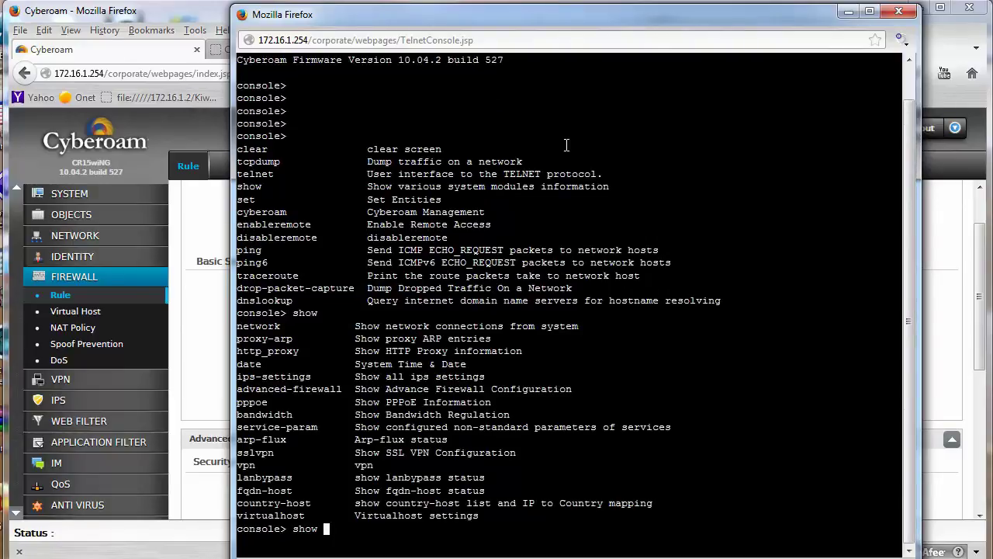
Try to complete "show cyb", remove "cyb", and try copying the word cyberoam from the command list into the prompt.
{"action": "type", "text": "cyb"}
{"action": "key", "text": "Tab"}
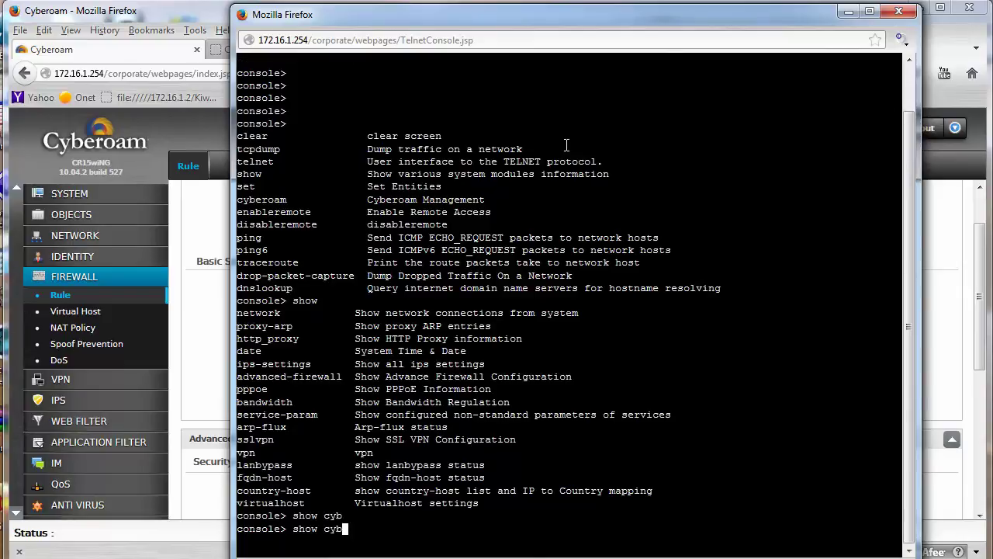
{"action": "key", "text": "BackSpace"}
{"action": "key", "text": "BackSpace"}
{"action": "key", "text": "BackSpace"}
{"action": "double_click", "coordinate": [272, 203]}
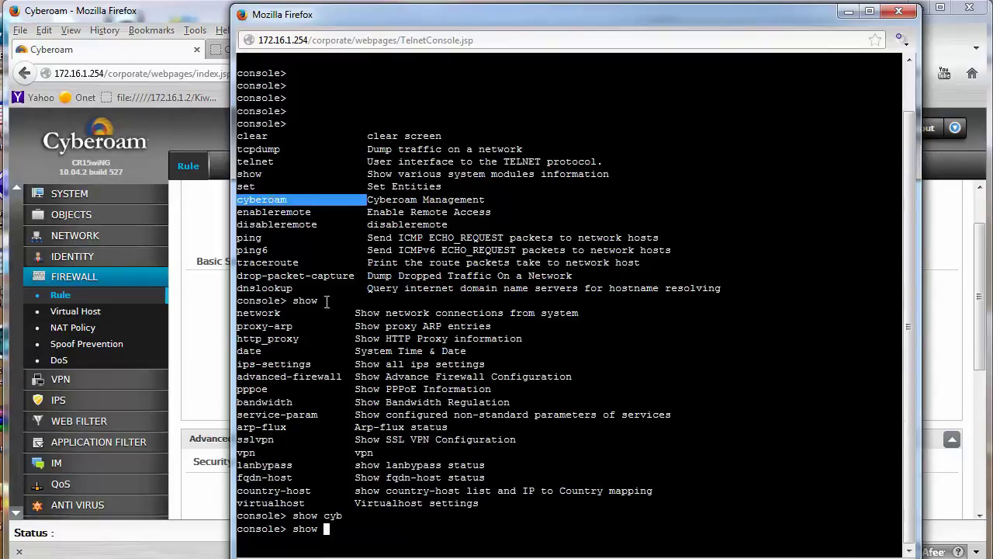
{"action": "right_click", "coordinate": [354, 365]}
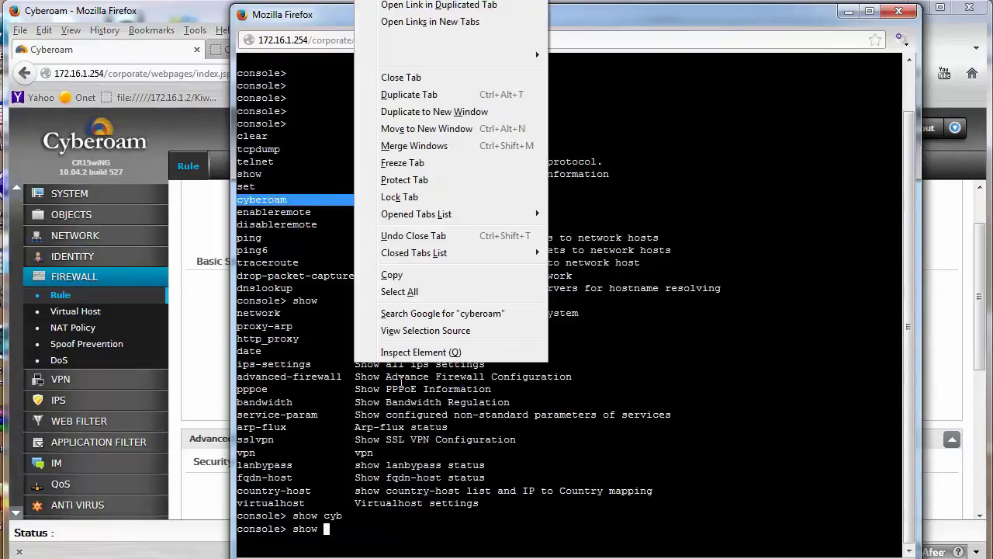
{"action": "left_click", "coordinate": [436, 276]}
{"action": "right_click", "coordinate": [397, 476]}
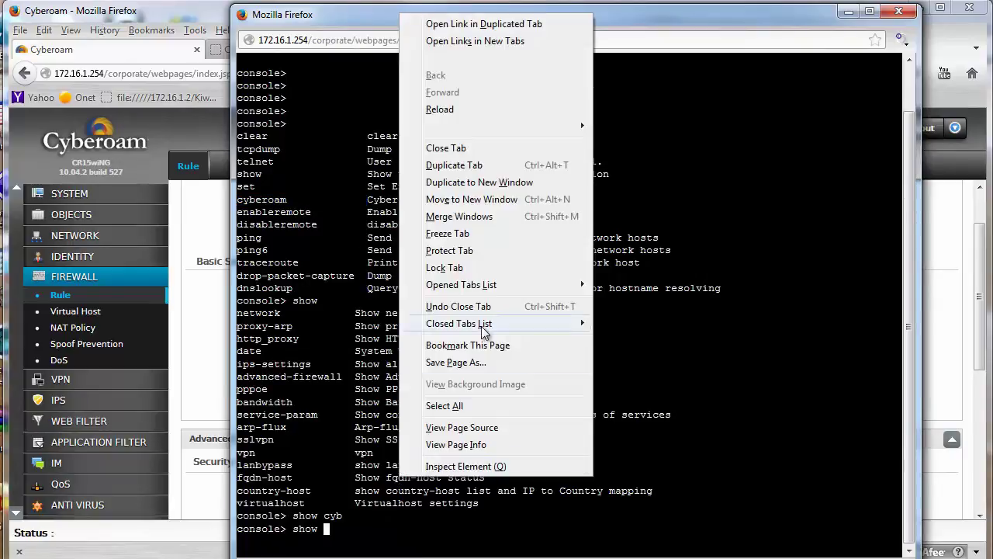
{"action": "left_click", "coordinate": [636, 362]}
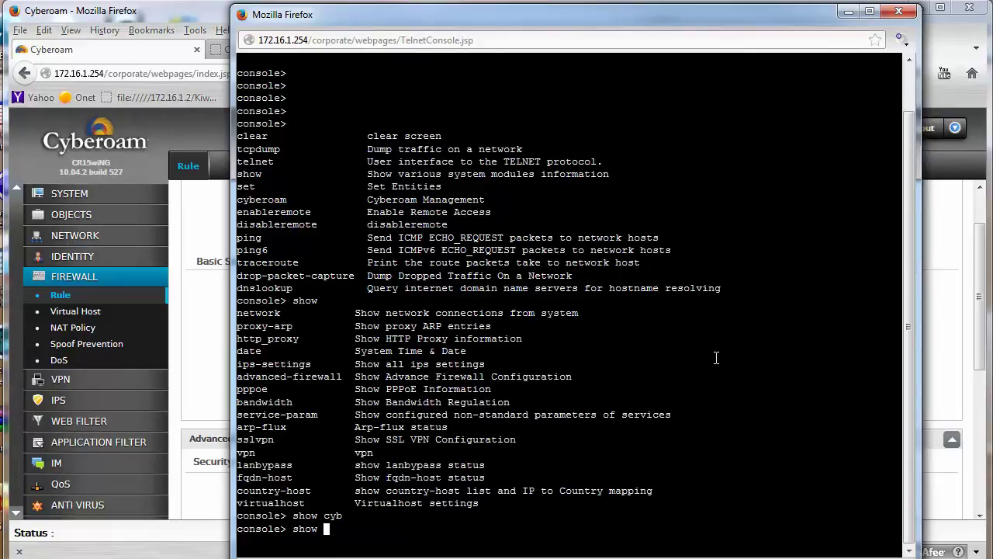
Submit the bare show command, get a fresh console prompt and list the show options again.
{"action": "key", "text": "Return"}
{"action": "key", "text": "Return"}
{"action": "key", "text": "Return"}
{"action": "key", "text": "Return"}
{"action": "key", "text": "Return"}
{"action": "type", "text": "sh"}
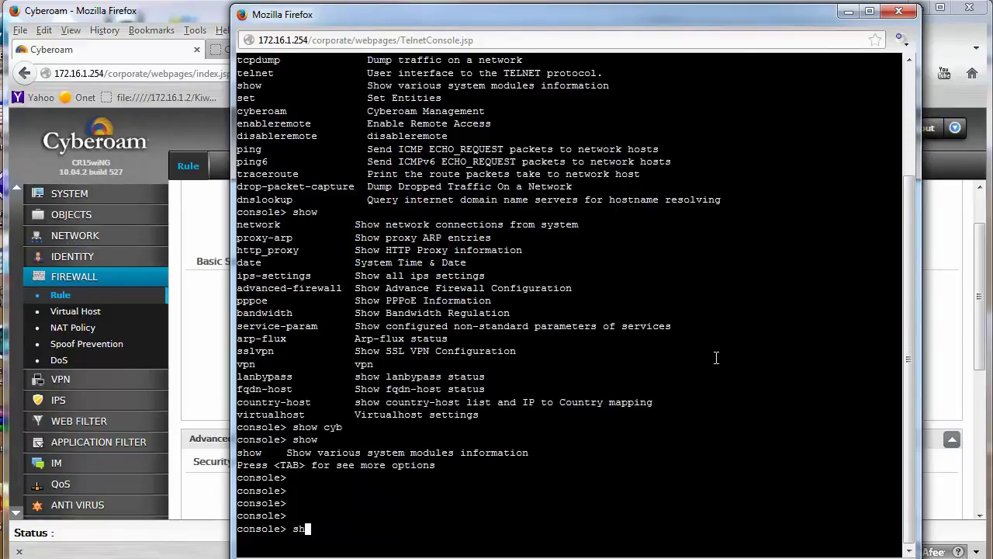
{"action": "type", "text": "ow"}
{"action": "key", "text": "Tab"}
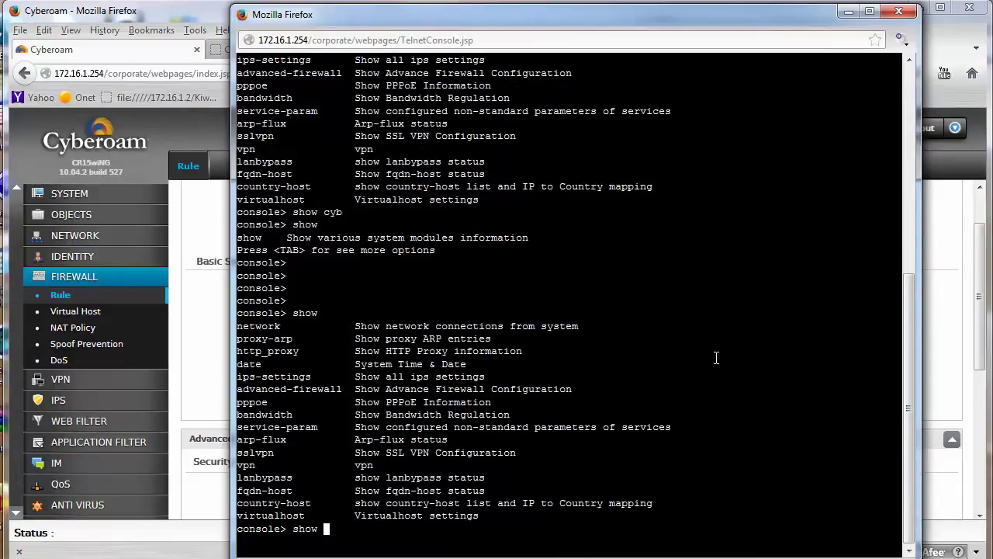
Run show network, recall the command and list its available sub-options.
{"action": "type", "text": "network"}
{"action": "key", "text": "Return"}
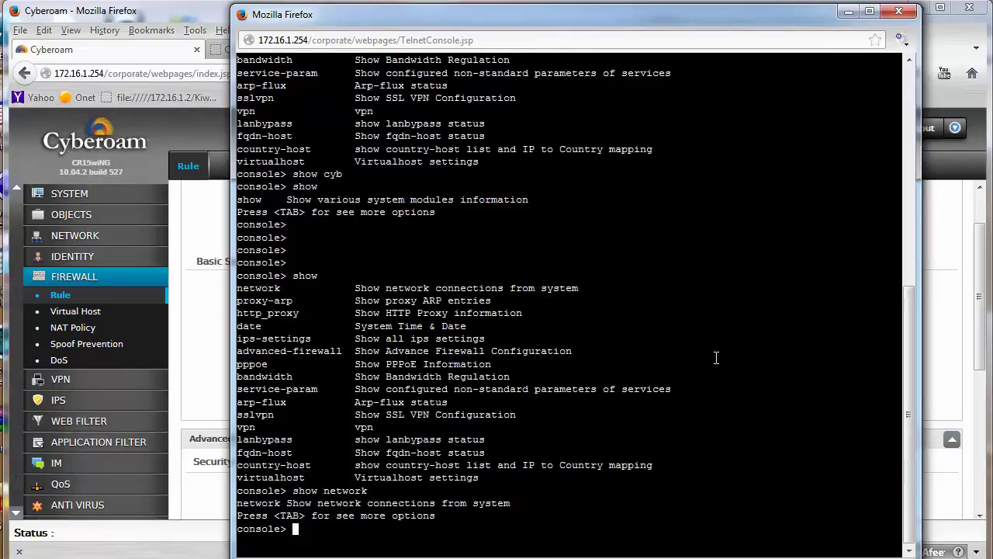
{"action": "key", "text": "Up"}
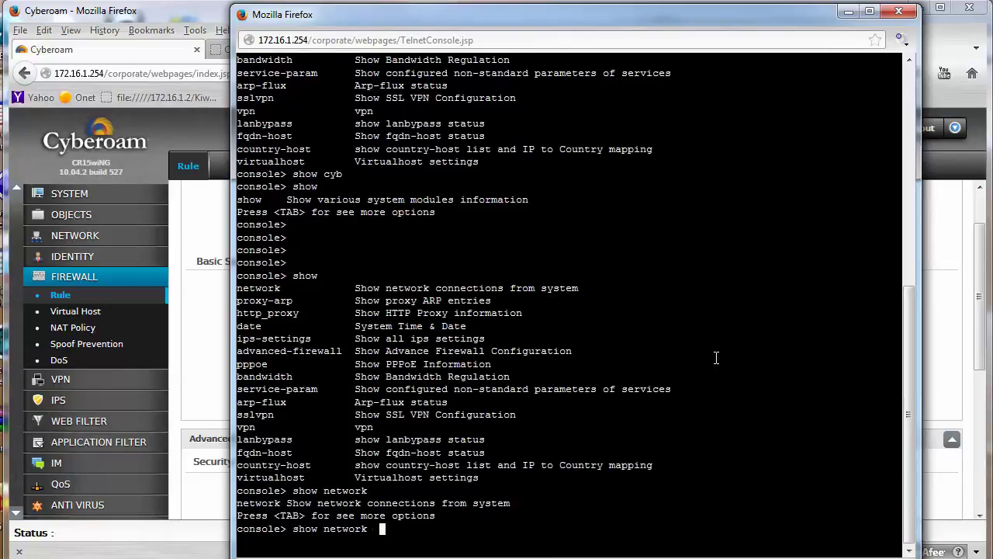
{"action": "key", "text": "Tab"}
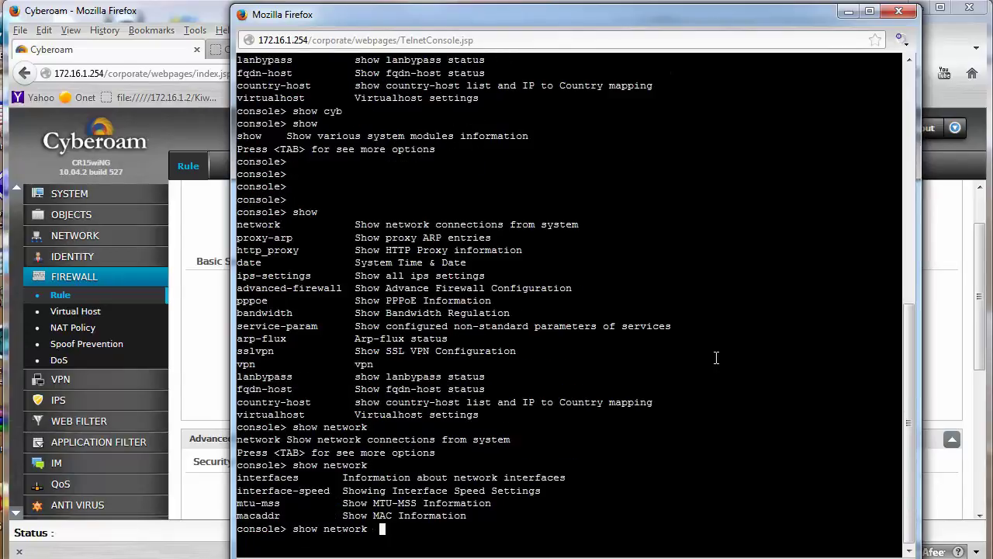
Try to run show network interface in the console.
{"action": "type", "text": "interface"}
{"action": "key", "text": "Tab"}
{"action": "key", "text": "Return"}
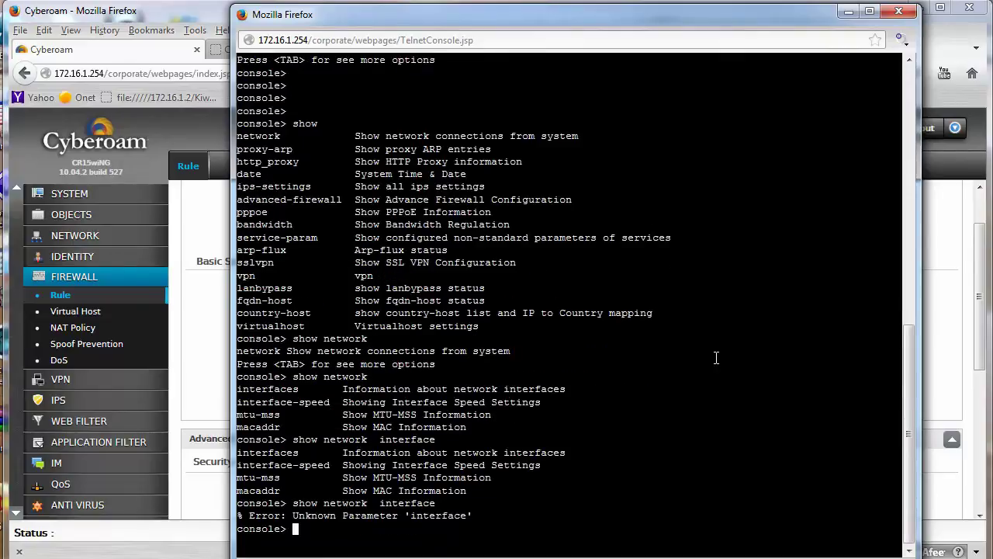
Correct the recalled command to show network interfaces, page through the port details and close the console window.
{"action": "key", "text": "Up"}
{"action": "key", "text": "Tab"}
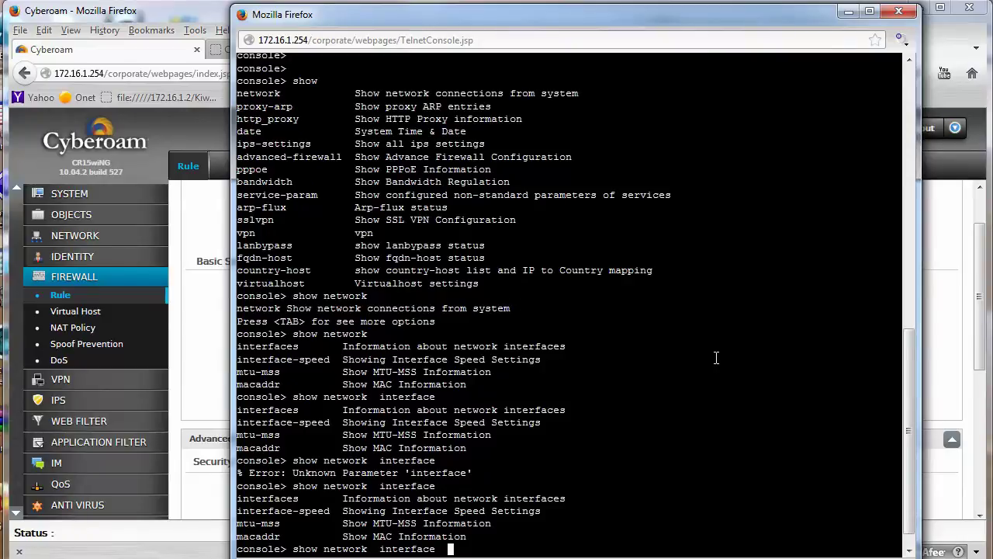
{"action": "key", "text": "BackSpace"}
{"action": "type", "text": "s"}
{"action": "key", "text": "Return"}
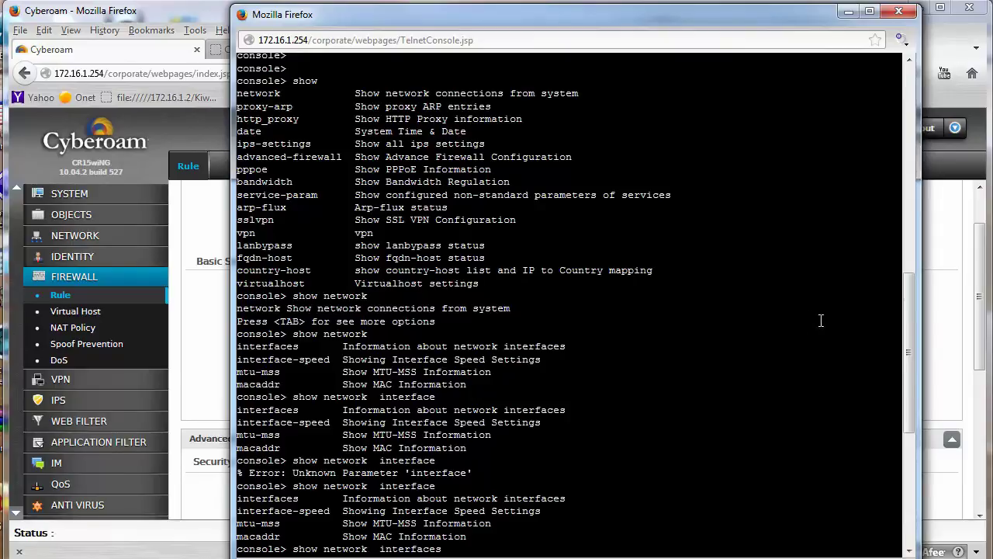
{"action": "left_click_drag", "start_coordinate": [911, 377], "coordinate": [920, 509]}
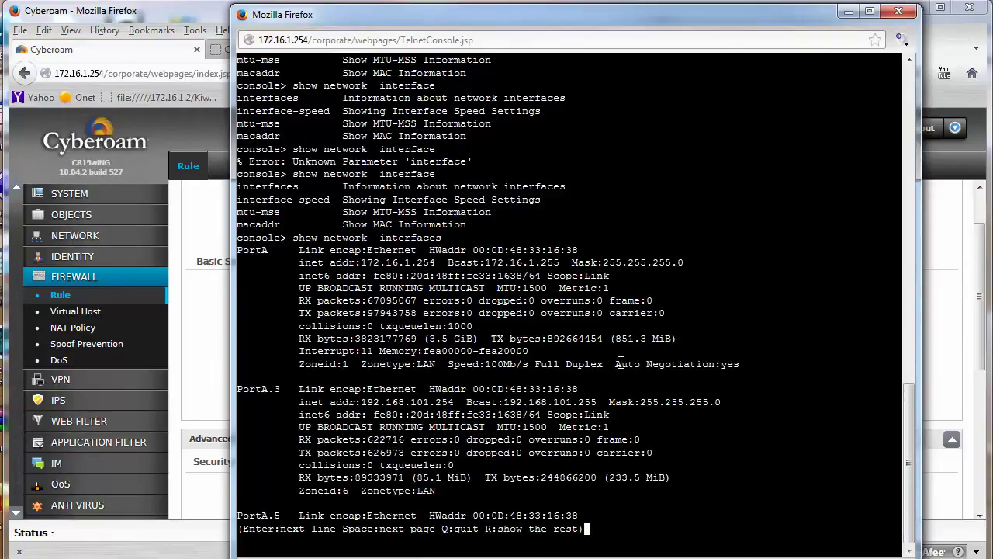
{"action": "key", "text": "space"}
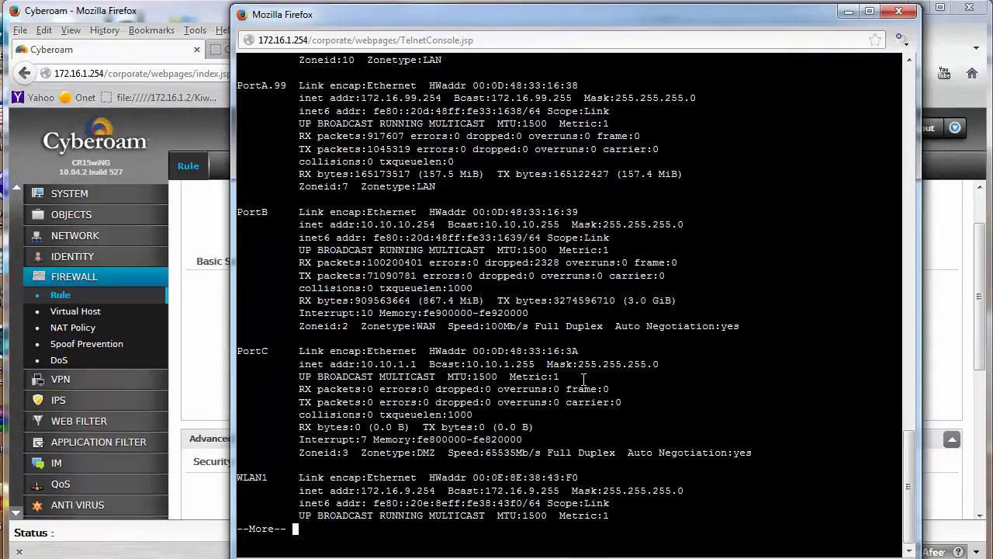
{"action": "scroll", "coordinate": [583, 380], "scroll_direction": "up", "scroll_amount": 15}
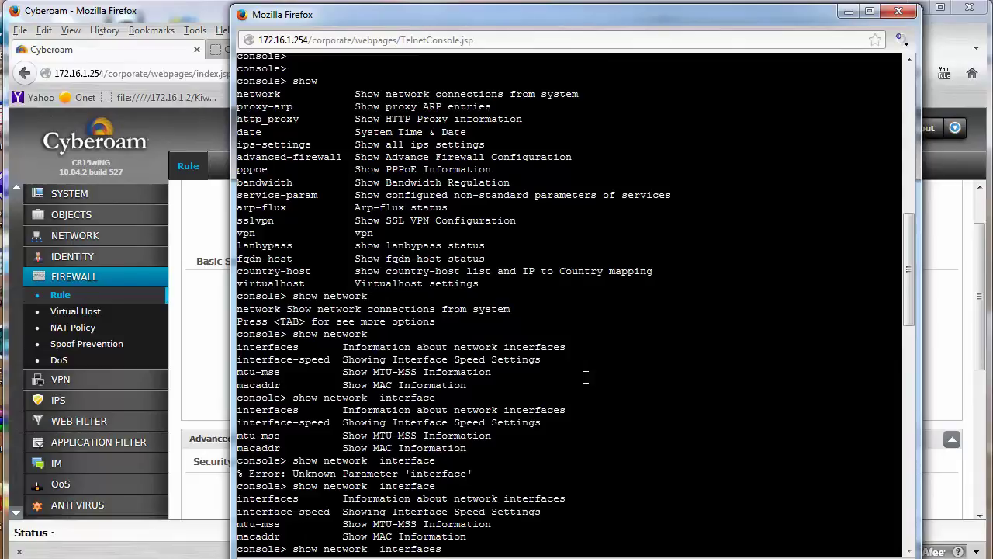
{"action": "left_click", "coordinate": [899, 12]}
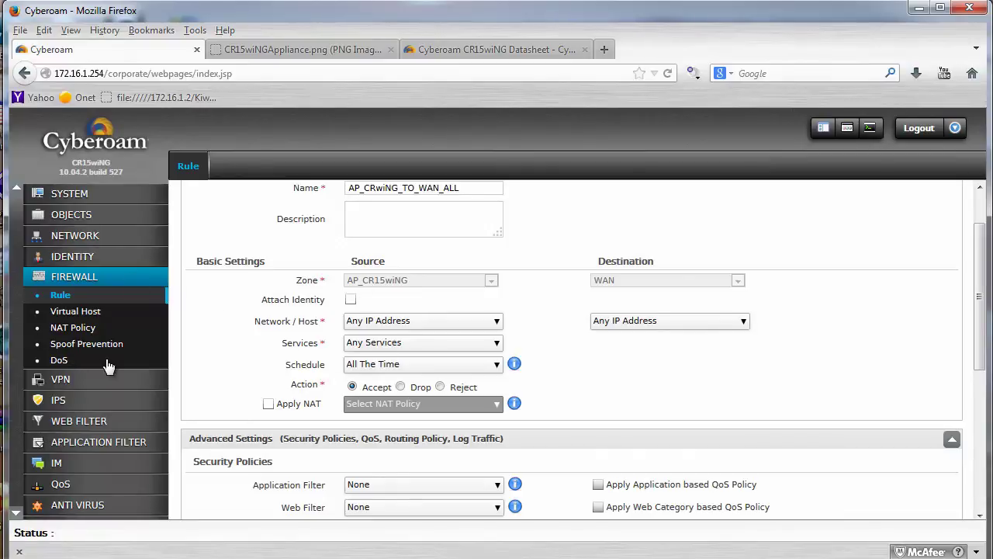
Open the list of IPS policies.
{"action": "left_click", "coordinate": [104, 400]}
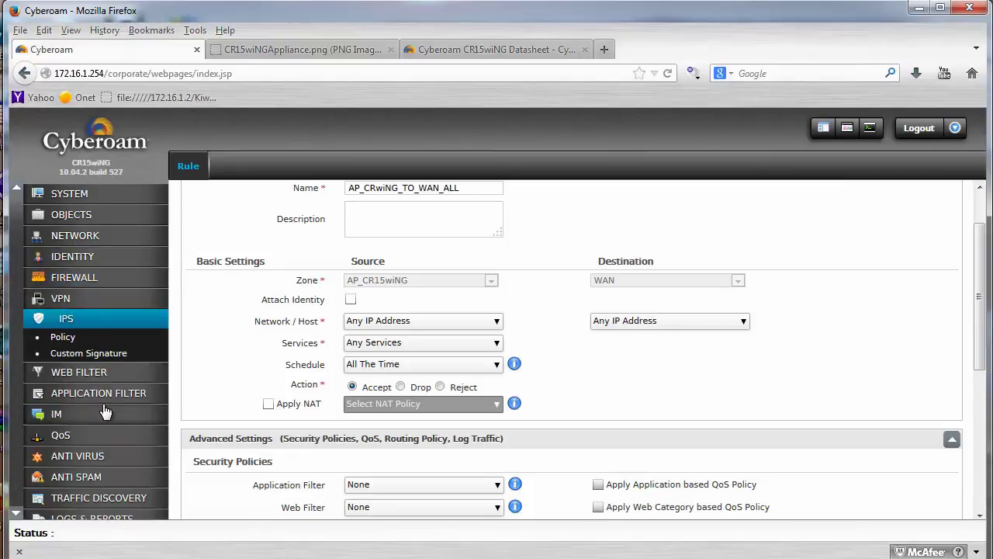
{"action": "left_click", "coordinate": [67, 325]}
{"action": "left_click", "coordinate": [67, 324]}
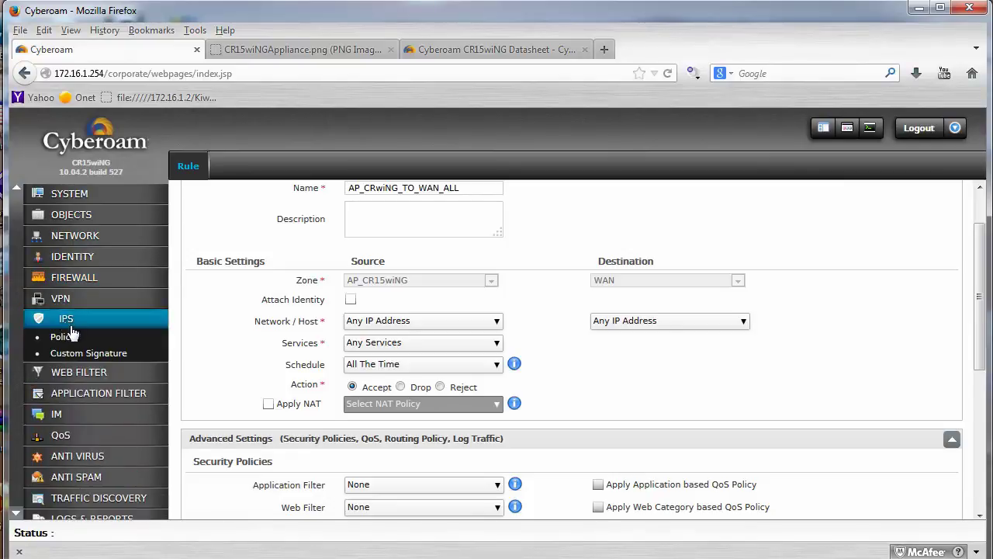
{"action": "left_click", "coordinate": [62, 336]}
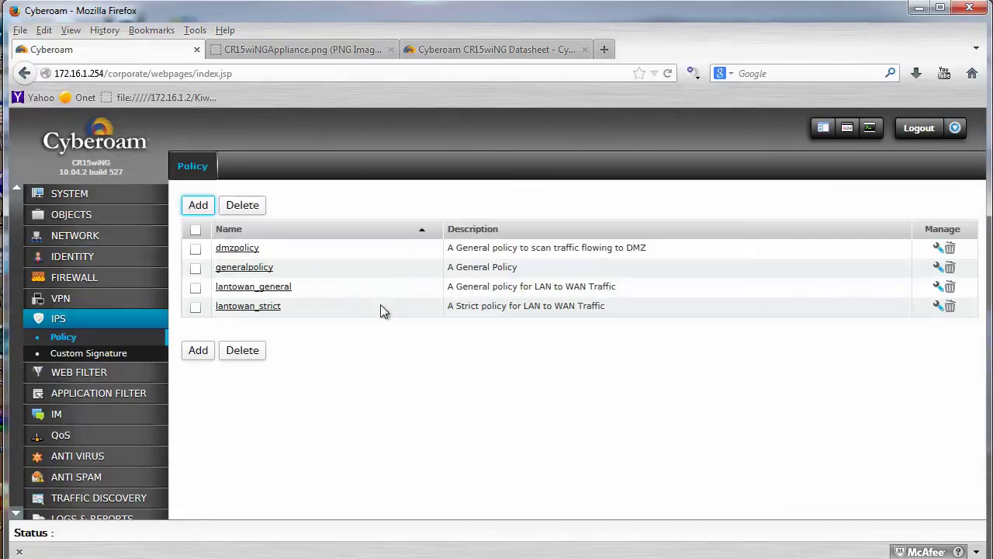
Open generalpolicy and view the signatures in its Spyware category, closing the signature list without changes.
{"action": "left_click", "coordinate": [248, 268]}
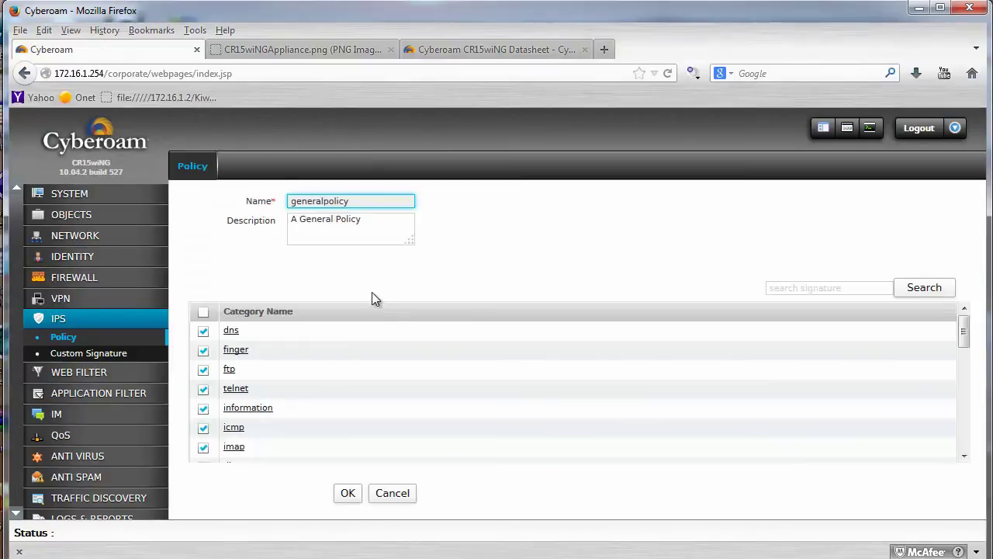
{"action": "left_click_drag", "start_coordinate": [963, 331], "coordinate": [964, 437]}
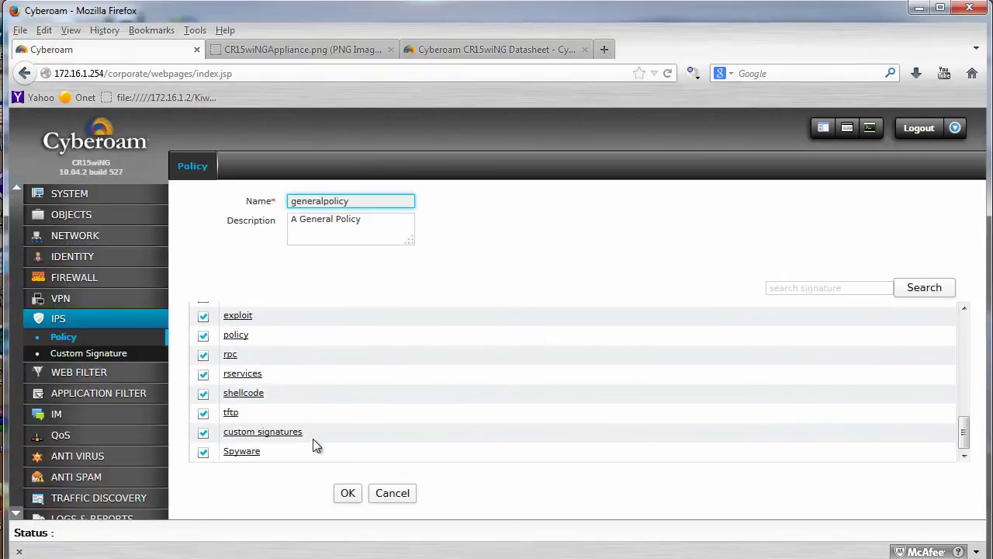
{"action": "left_click", "coordinate": [248, 451]}
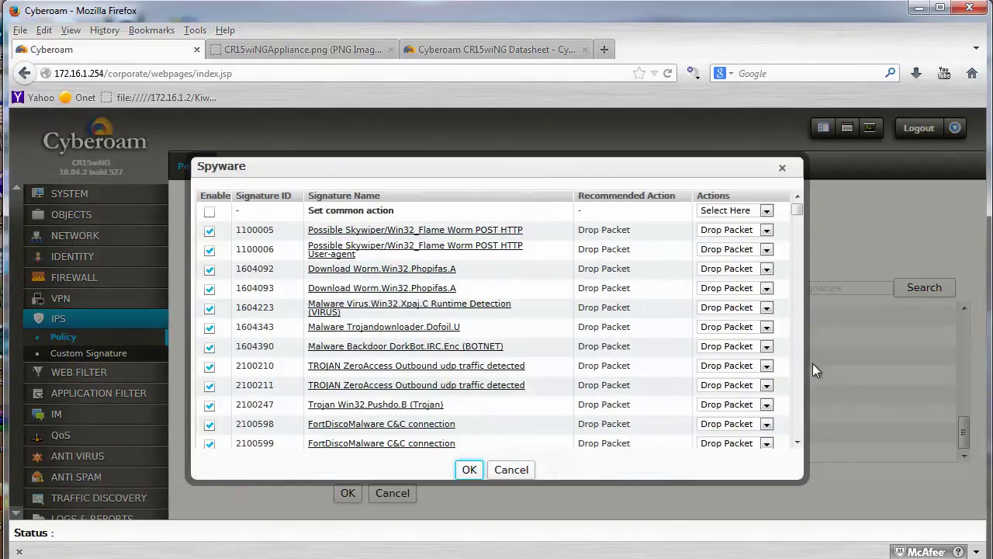
{"action": "left_click_drag", "start_coordinate": [800, 210], "coordinate": [782, 171]}
{"action": "left_click", "coordinate": [782, 167]}
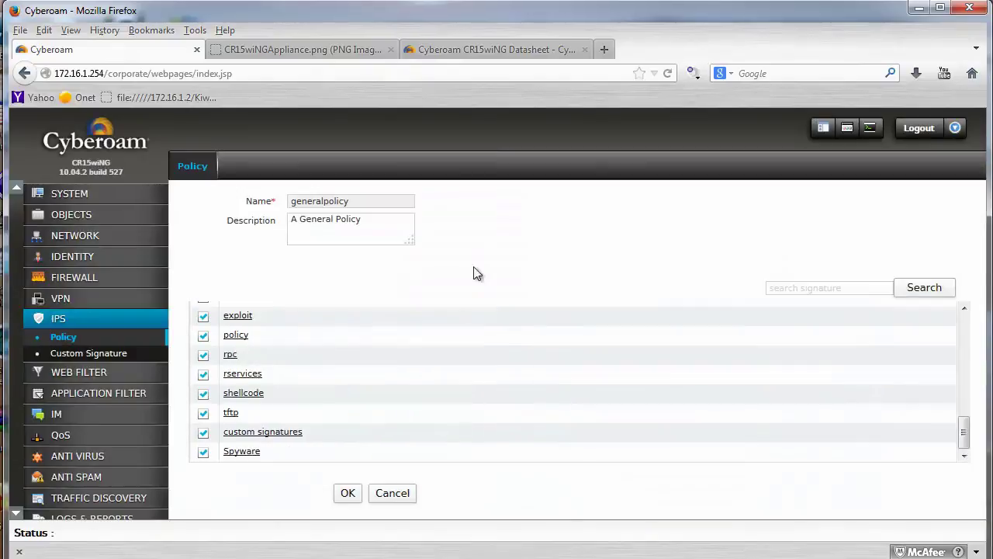
Reopen generalpolicy from the IPS policy list, search its signatures for iis and dismiss the results.
{"action": "left_click", "coordinate": [77, 319]}
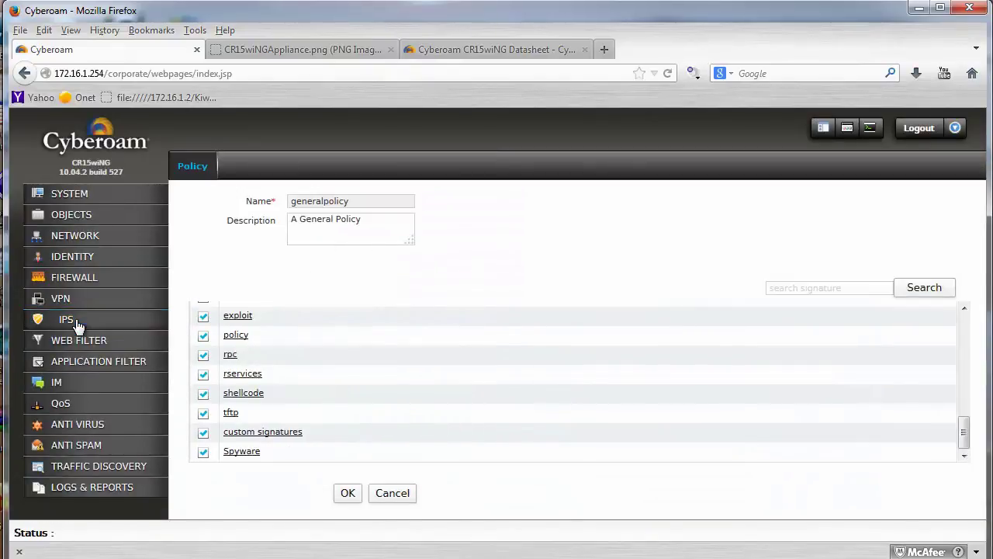
{"action": "left_click", "coordinate": [72, 319]}
{"action": "left_click", "coordinate": [80, 339]}
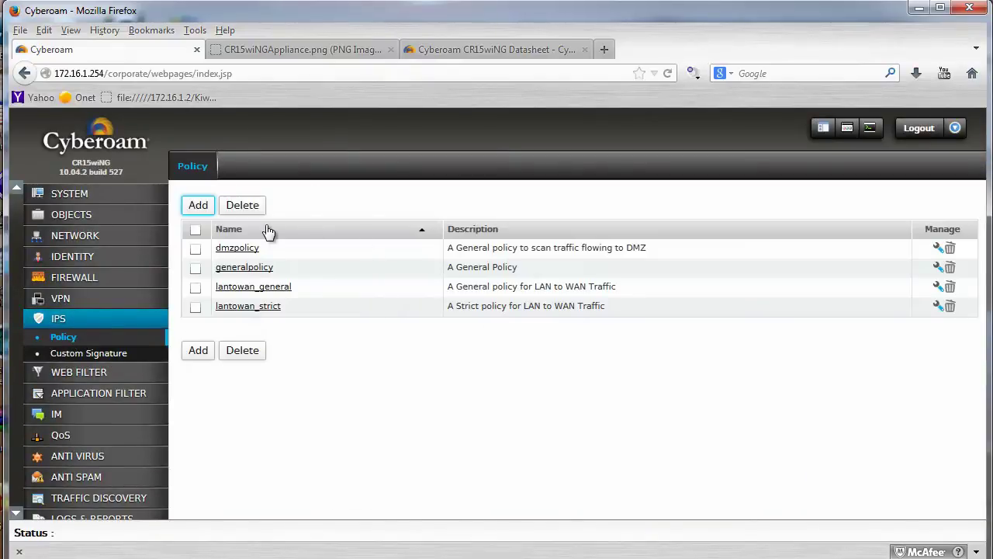
{"action": "left_click", "coordinate": [239, 269]}
{"action": "left_click", "coordinate": [842, 290]}
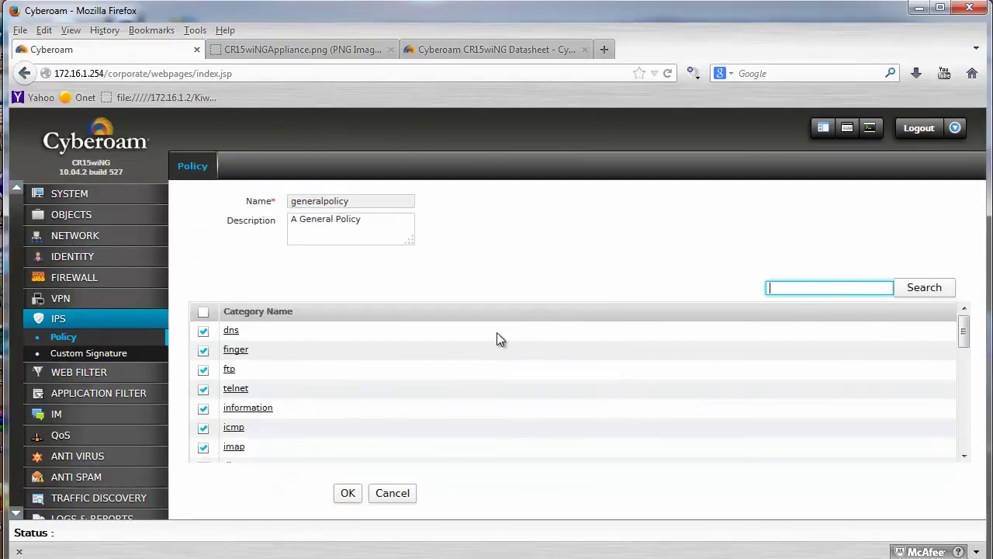
{"action": "type", "text": "iis"}
{"action": "left_click", "coordinate": [933, 288]}
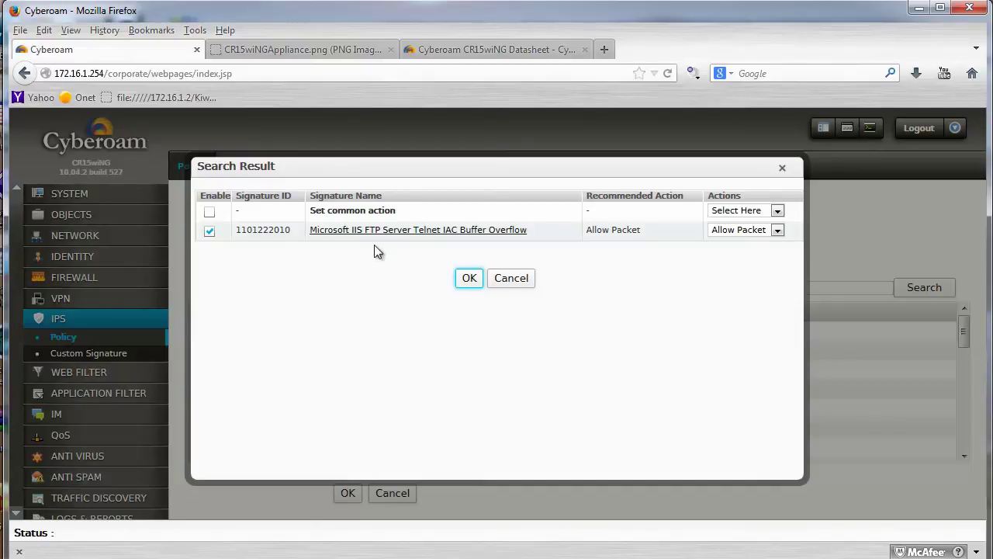
{"action": "left_click", "coordinate": [511, 277]}
Search the generalpolicy signatures for remote, look through the matches and close the results.
{"action": "left_click_drag", "start_coordinate": [812, 287], "coordinate": [679, 287]}
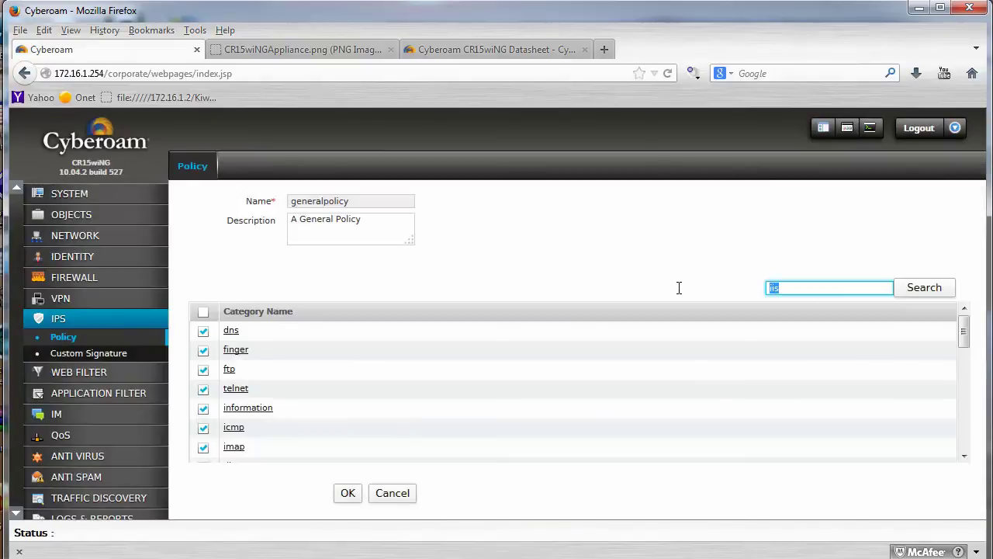
{"action": "type", "text": "remote"}
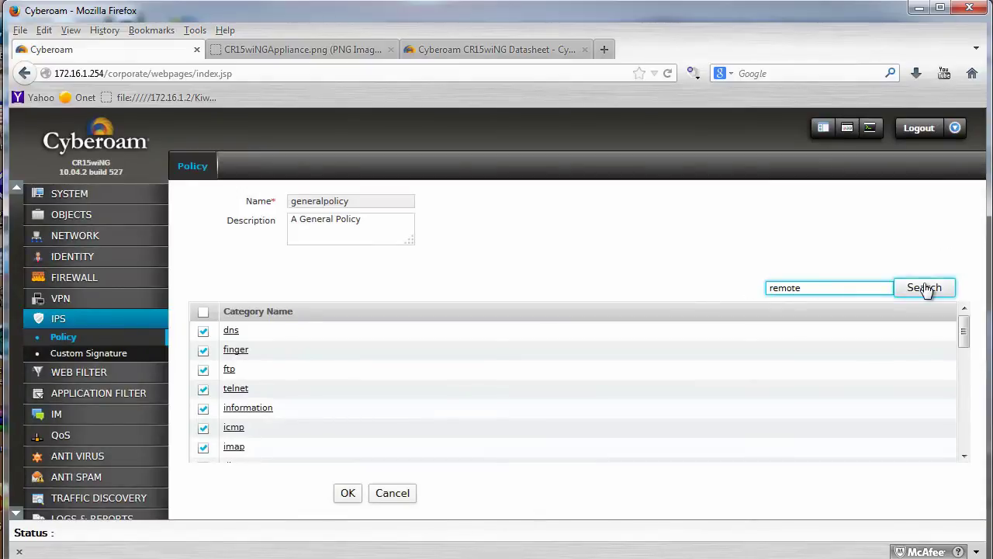
{"action": "left_click", "coordinate": [924, 287]}
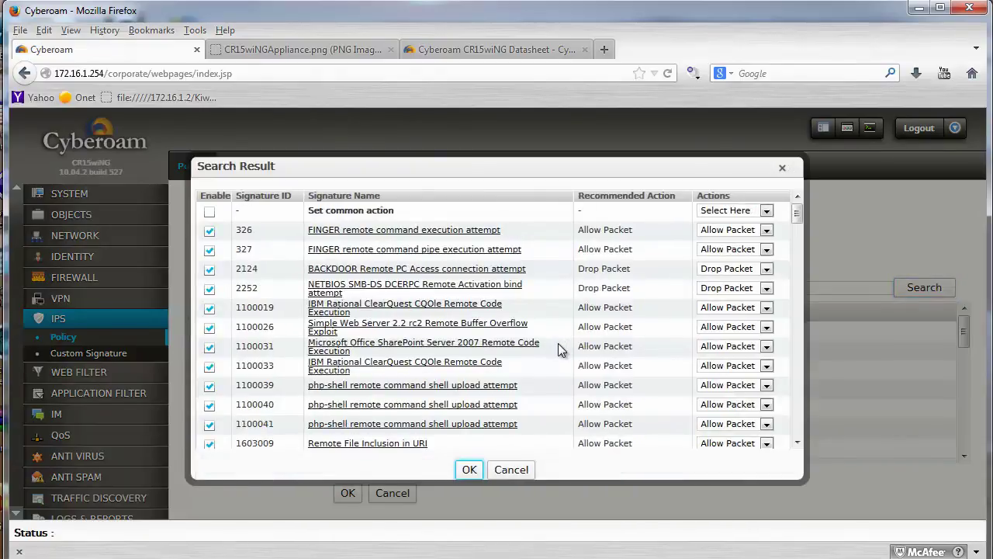
{"action": "scroll", "coordinate": [557, 343], "scroll_direction": "down", "scroll_amount": 6}
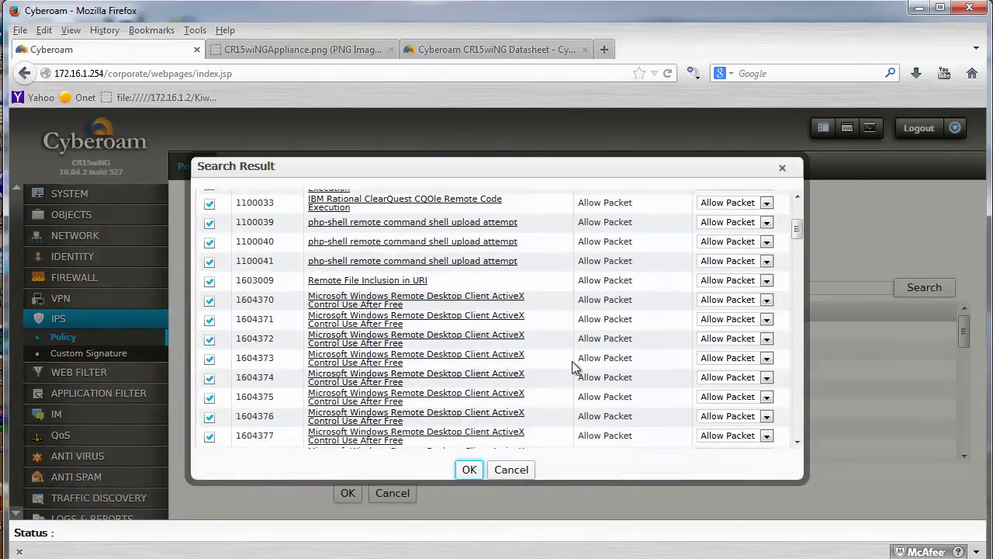
{"action": "scroll", "coordinate": [570, 363], "scroll_direction": "down", "scroll_amount": 3}
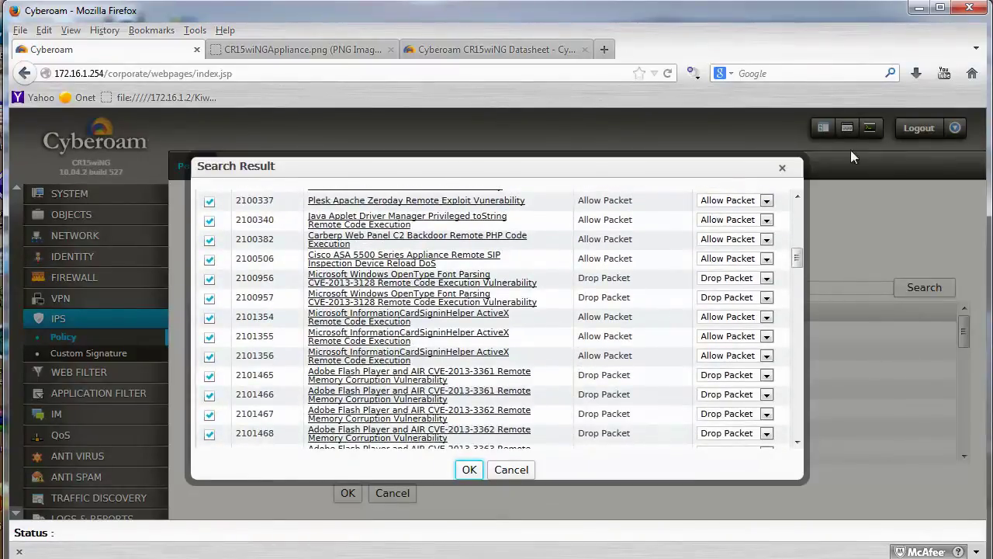
{"action": "left_click", "coordinate": [783, 168]}
Search the generalpolicy signatures for telnet.
{"action": "left_click_drag", "start_coordinate": [813, 287], "coordinate": [649, 286]}
{"action": "type", "text": "telnet"}
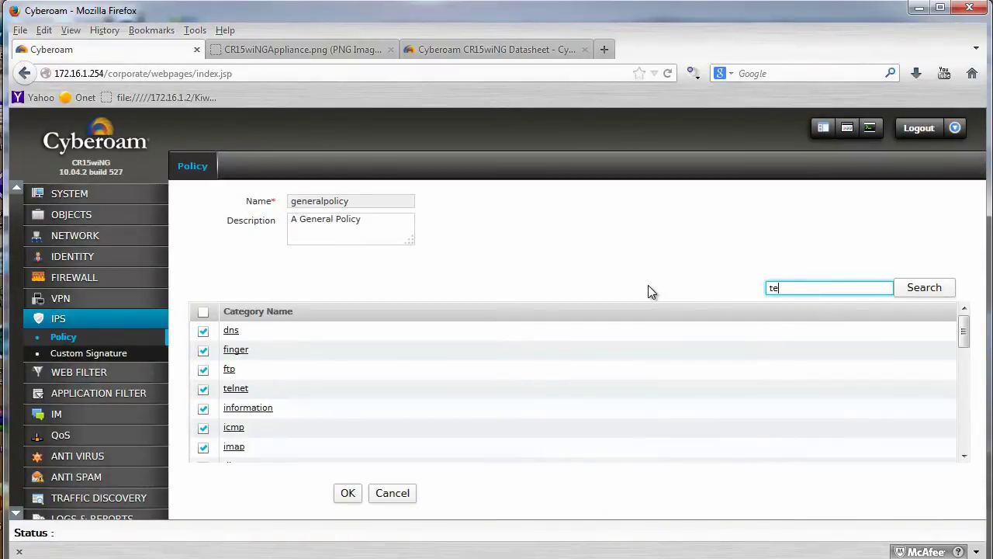
{"action": "left_click", "coordinate": [940, 288]}
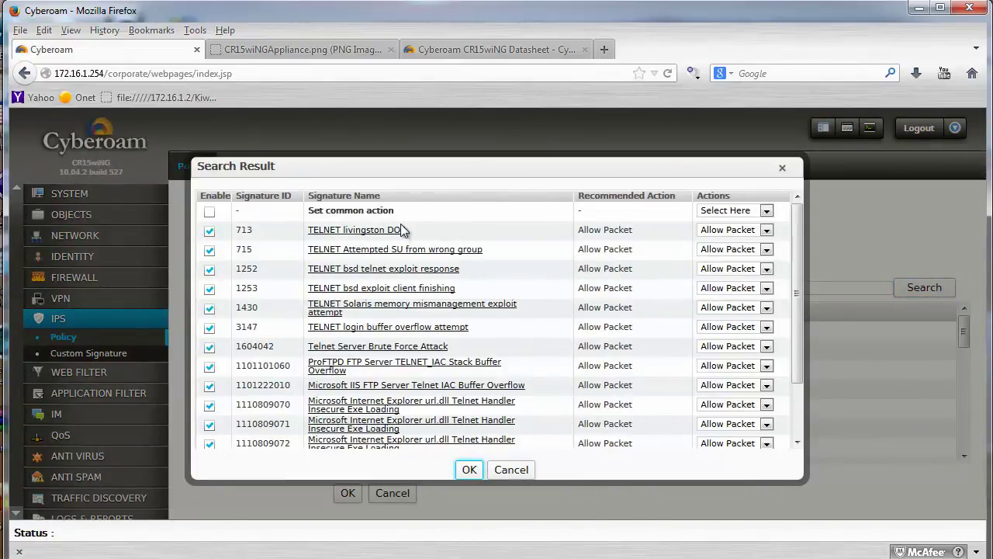
Read the summary and impact of the TELNET login buffer overflow attempt signature, and close its detail page and the search results.
{"action": "left_click", "coordinate": [429, 334]}
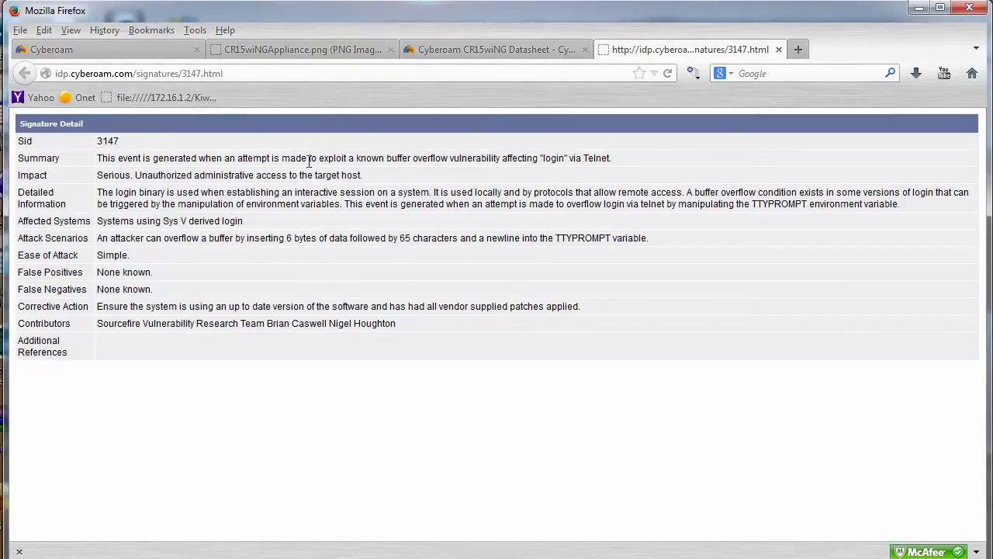
{"action": "left_click_drag", "start_coordinate": [304, 157], "coordinate": [18, 159]}
{"action": "left_click", "coordinate": [575, 160]}
{"action": "left_click_drag", "start_coordinate": [577, 160], "coordinate": [285, 175]}
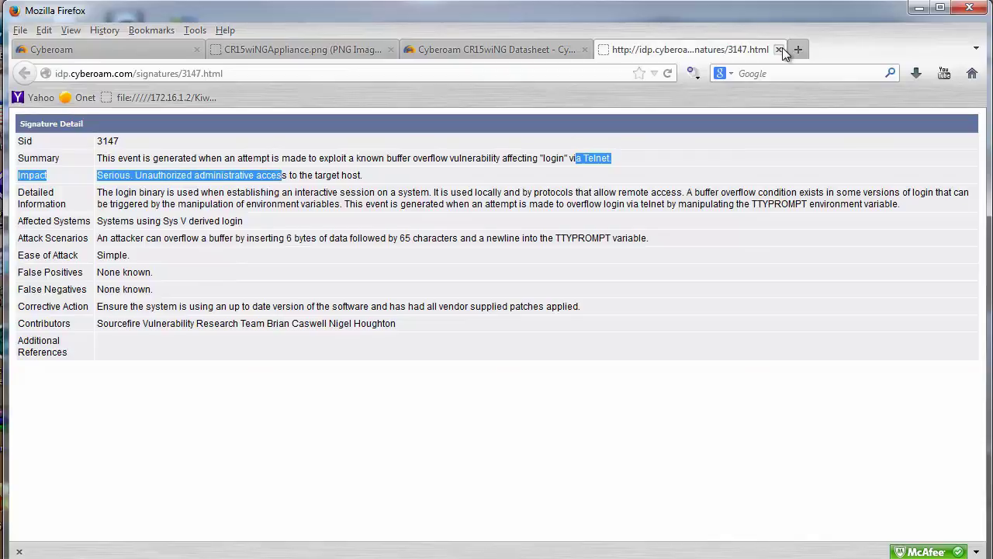
{"action": "left_click", "coordinate": [779, 49]}
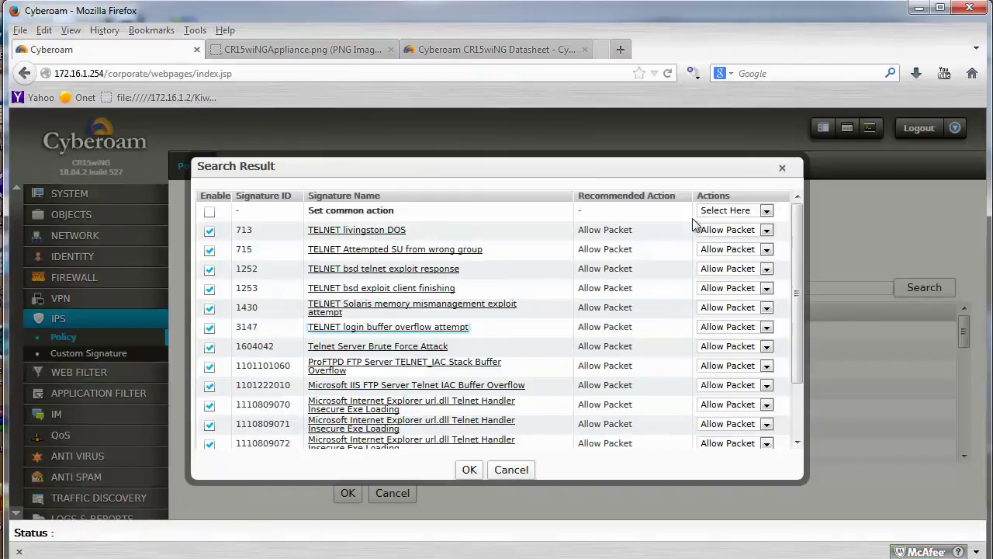
{"action": "left_click", "coordinate": [782, 168]}
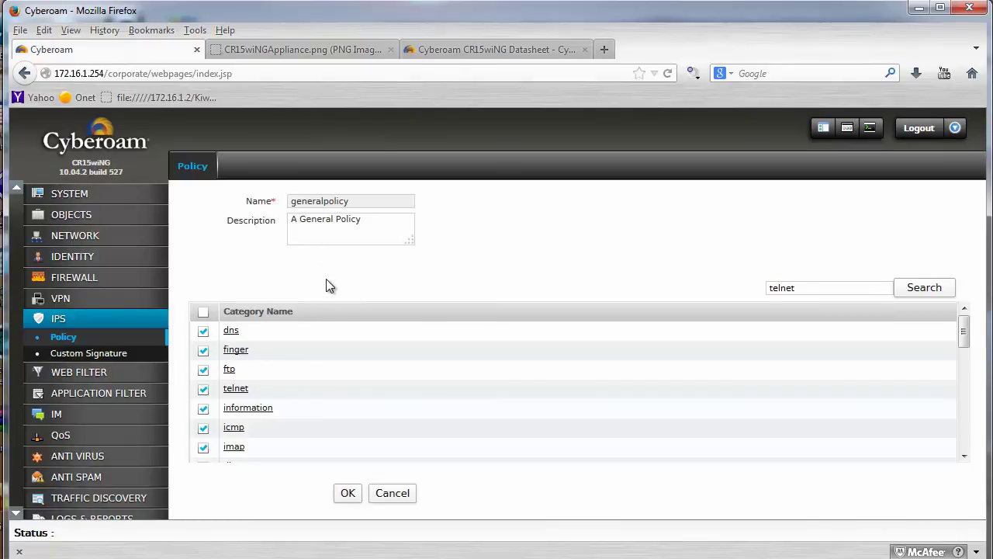
Show the browser in full screen and open the Log Viewer under Logs & Reports.
{"action": "left_click", "coordinate": [117, 519]}
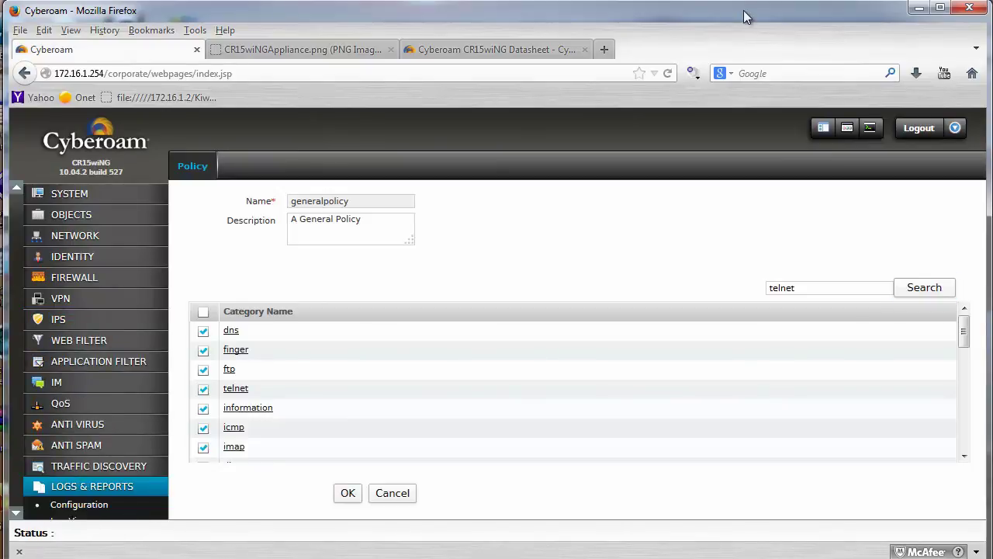
{"action": "key", "text": "F11"}
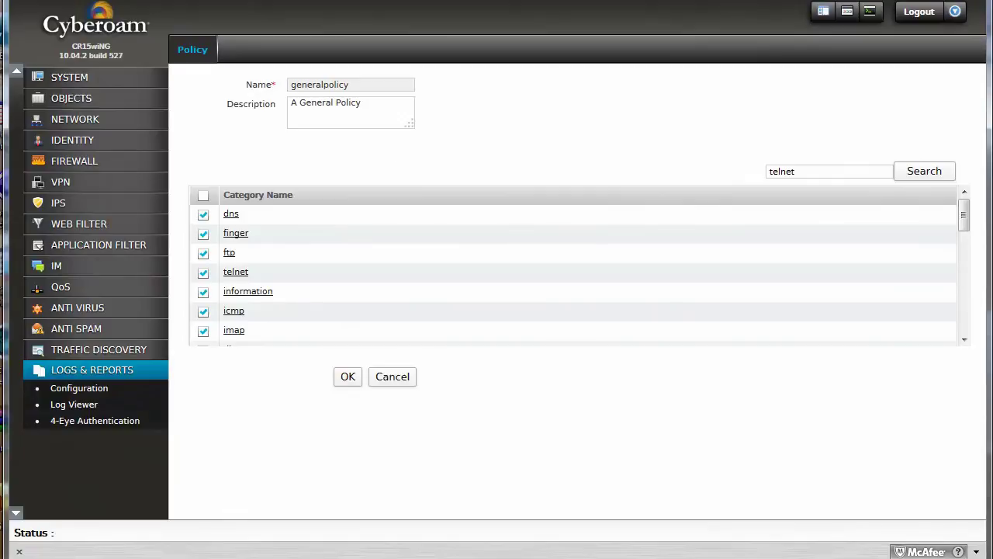
{"action": "left_click", "coordinate": [87, 409]}
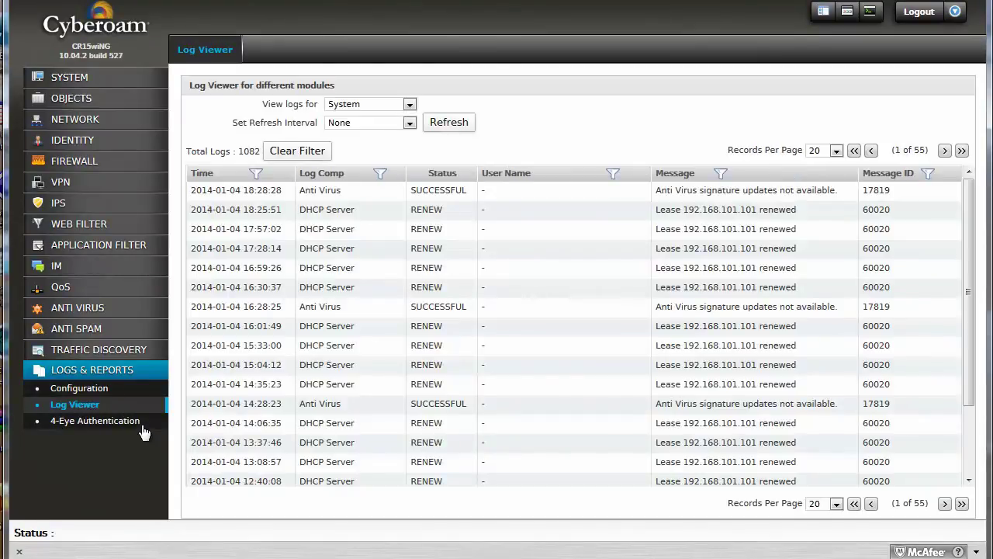
Check which modules have logs, keep the System log selected and highlight a DHCP lease renewal message.
{"action": "left_click", "coordinate": [374, 104]}
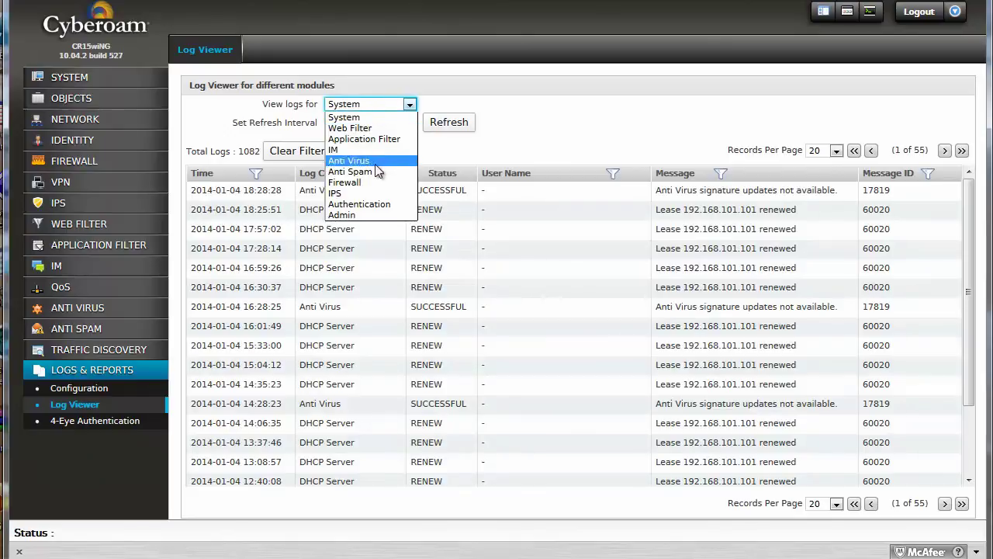
{"action": "left_click", "coordinate": [506, 96]}
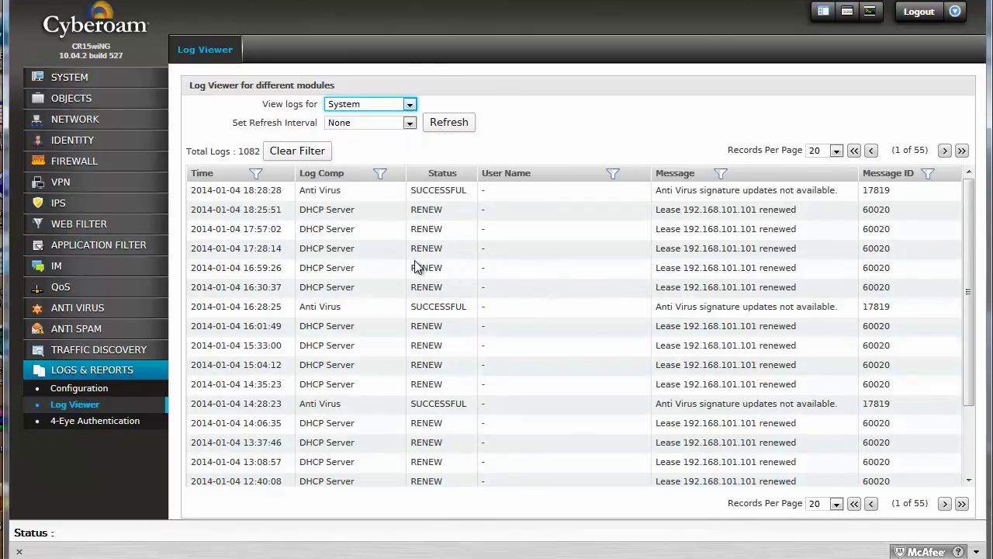
{"action": "left_click_drag", "start_coordinate": [796, 287], "coordinate": [683, 291]}
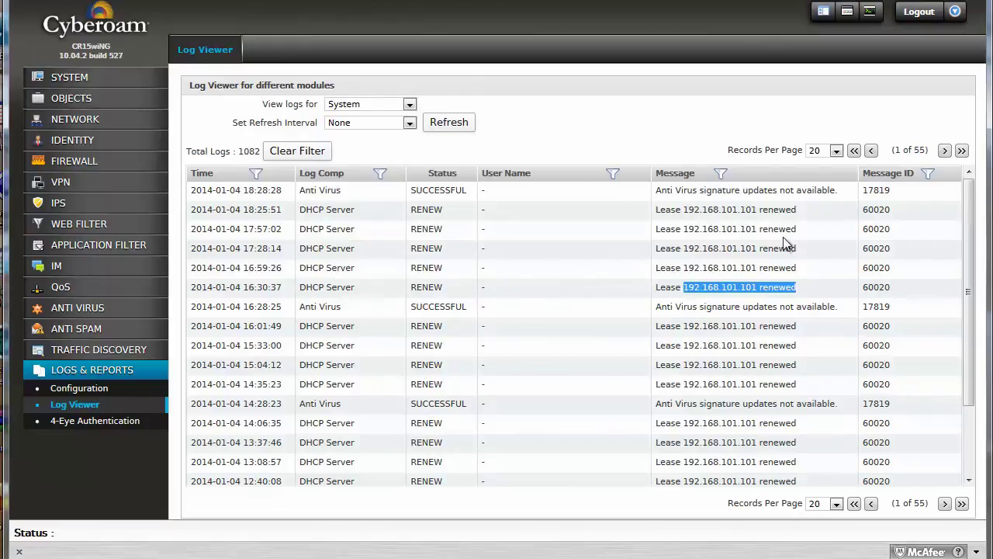
Examine the newest DHCP lease renewal and Anti Virus entries in the System log, highlighting their component, status and message text.
{"action": "left_click_drag", "start_coordinate": [799, 212], "coordinate": [692, 217]}
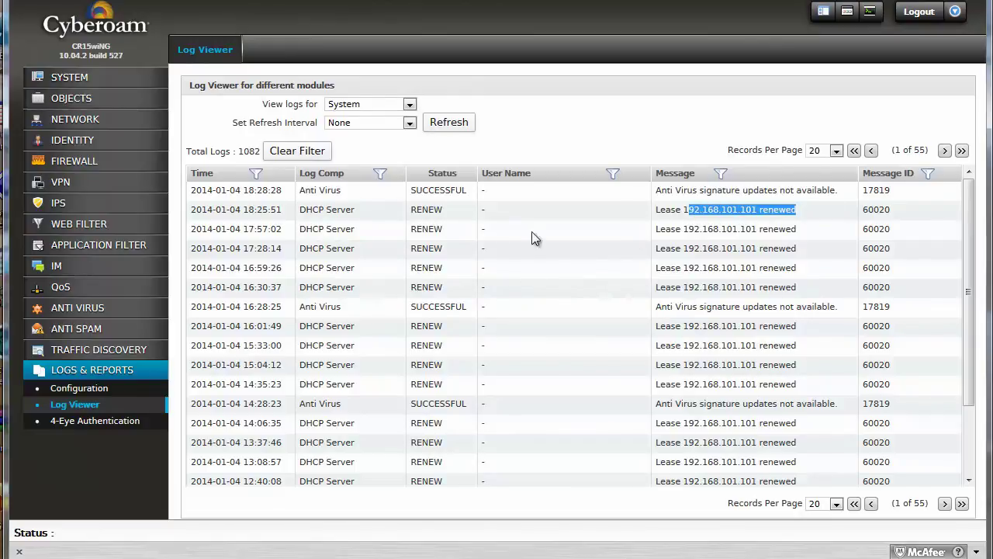
{"action": "left_click_drag", "start_coordinate": [355, 210], "coordinate": [449, 191]}
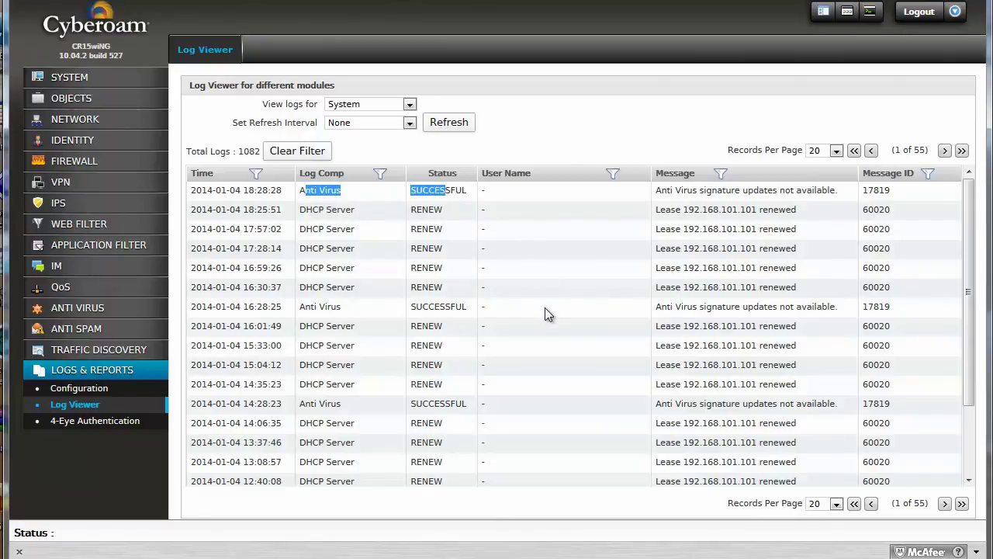
{"action": "left_click_drag", "start_coordinate": [835, 186], "coordinate": [735, 192]}
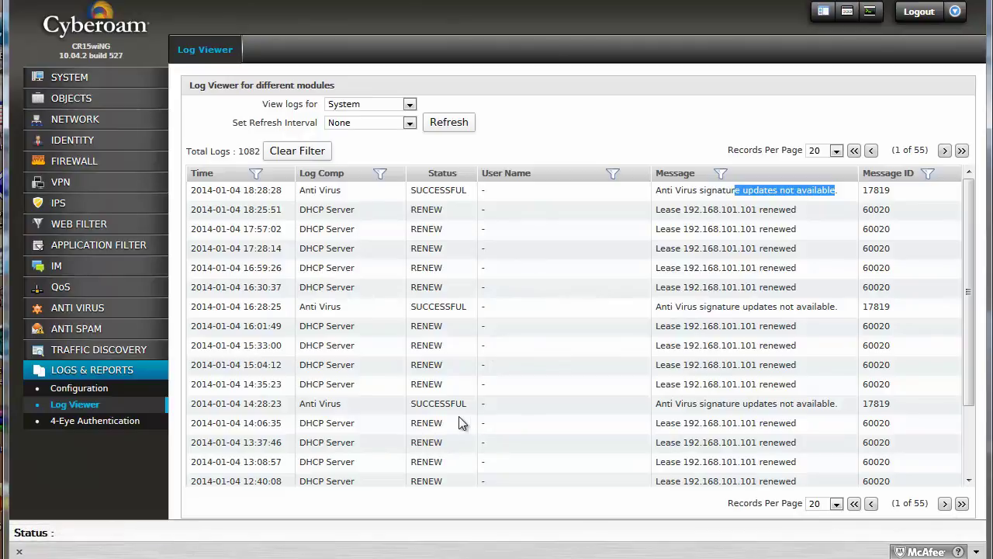
Show the IPS logs, highlight the newest signature detection entry and look through the remaining records on the page.
{"action": "left_click", "coordinate": [401, 105]}
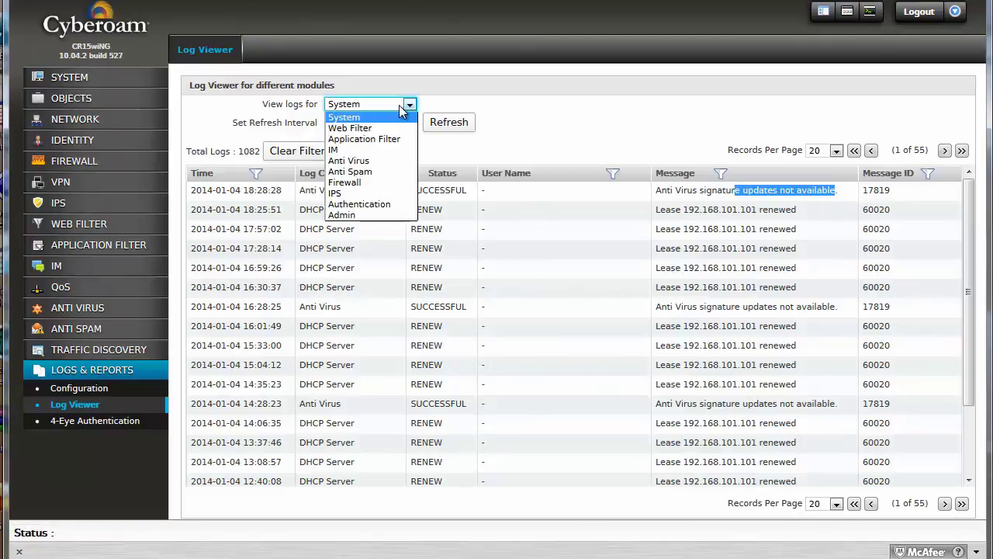
{"action": "left_click", "coordinate": [349, 193]}
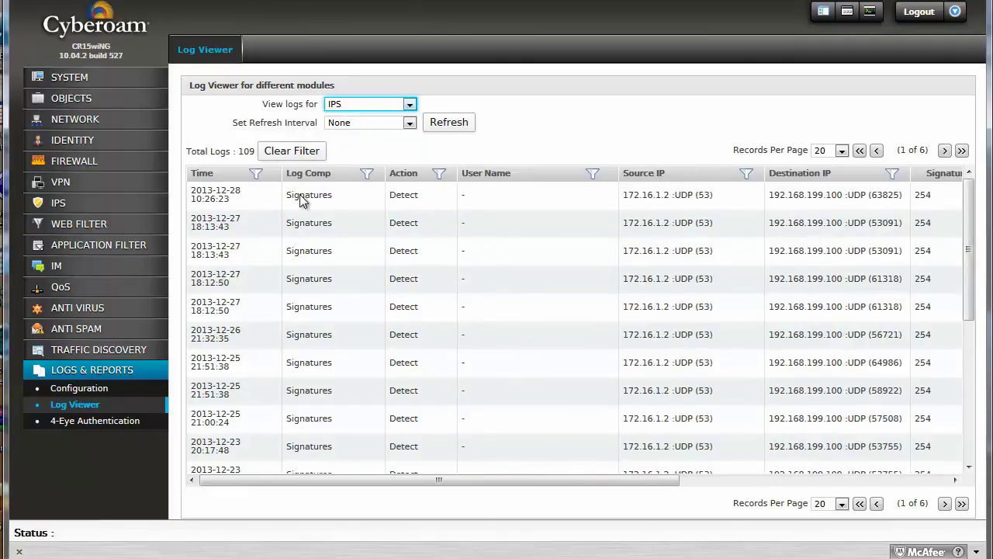
{"action": "left_click_drag", "start_coordinate": [300, 195], "coordinate": [497, 198]}
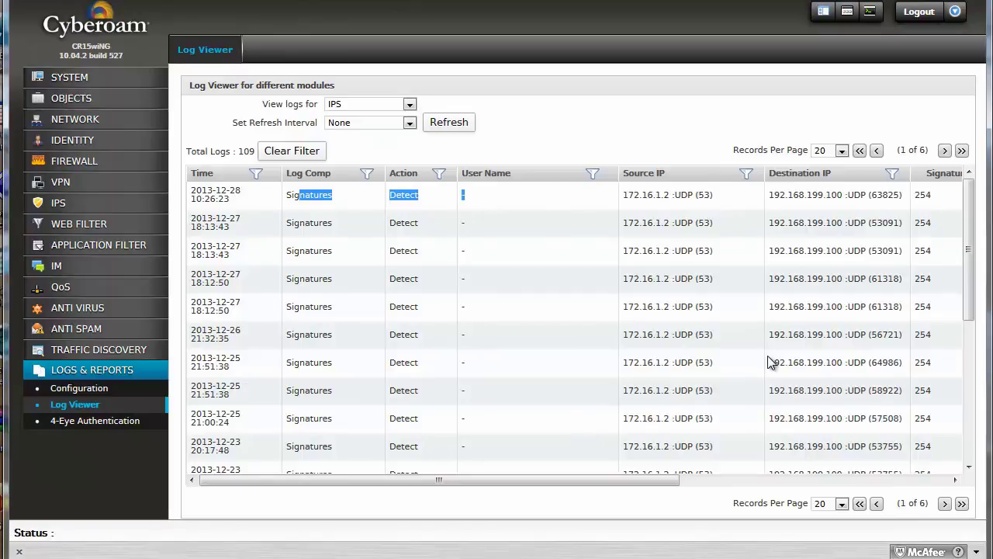
{"action": "scroll", "coordinate": [768, 363], "scroll_direction": "down", "scroll_amount": 3}
{"action": "scroll", "coordinate": [768, 363], "scroll_direction": "down", "scroll_amount": 5}
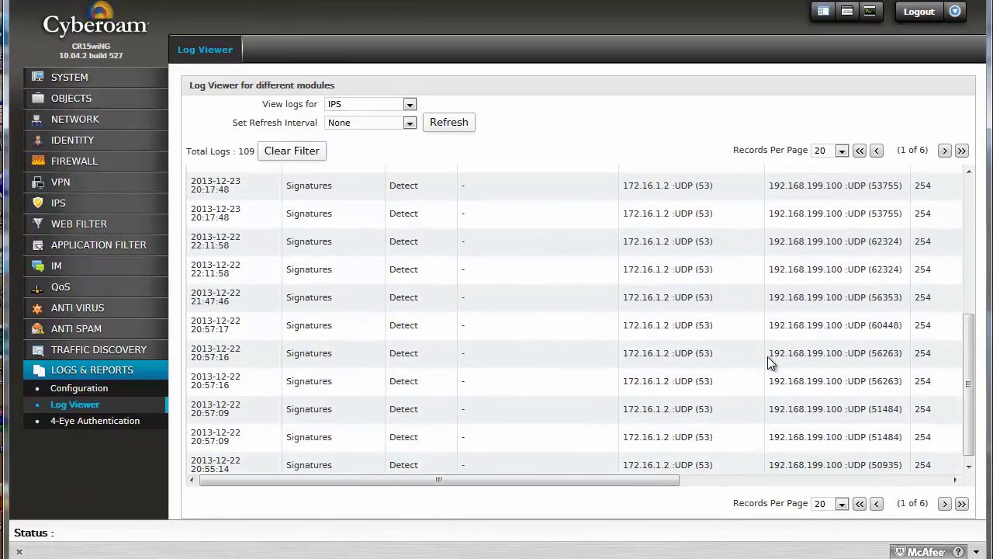
{"action": "scroll", "coordinate": [770, 362], "scroll_direction": "up", "scroll_amount": 8}
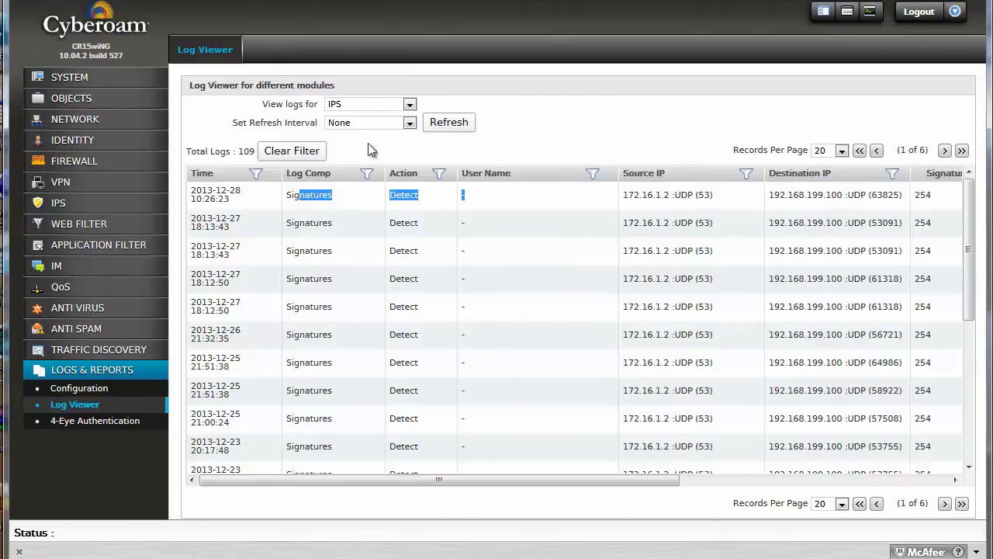
{"action": "left_click", "coordinate": [387, 104]}
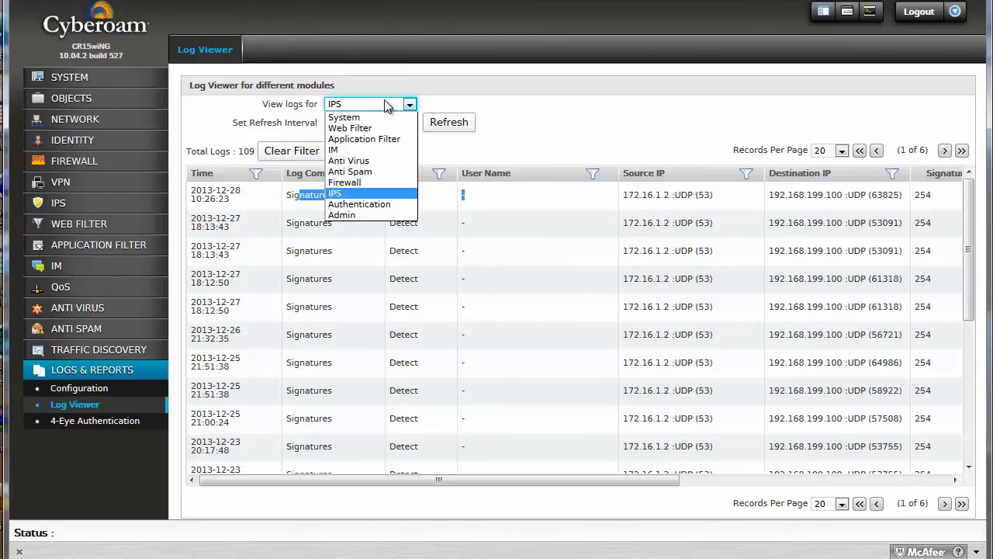
{"action": "left_click", "coordinate": [359, 204]}
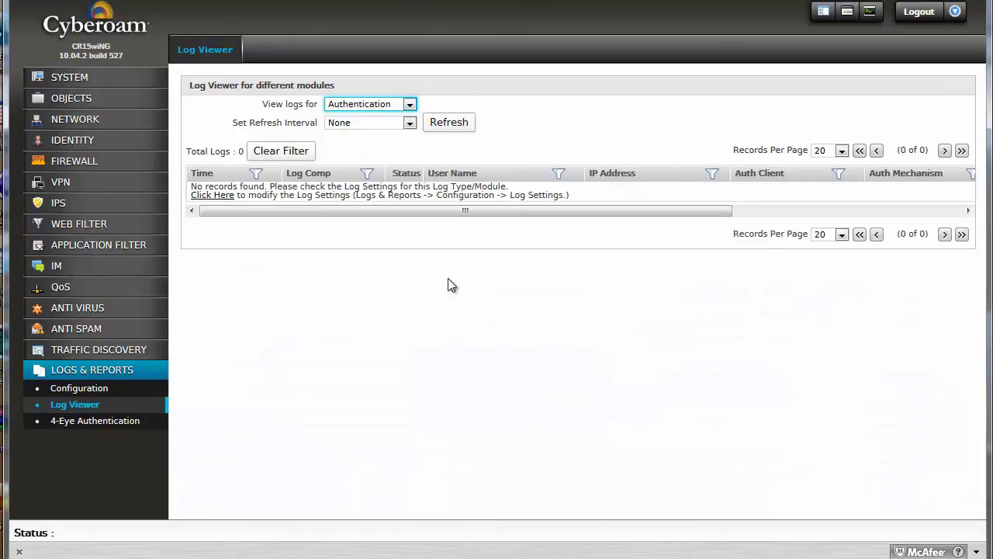
{"action": "left_click", "coordinate": [383, 104]}
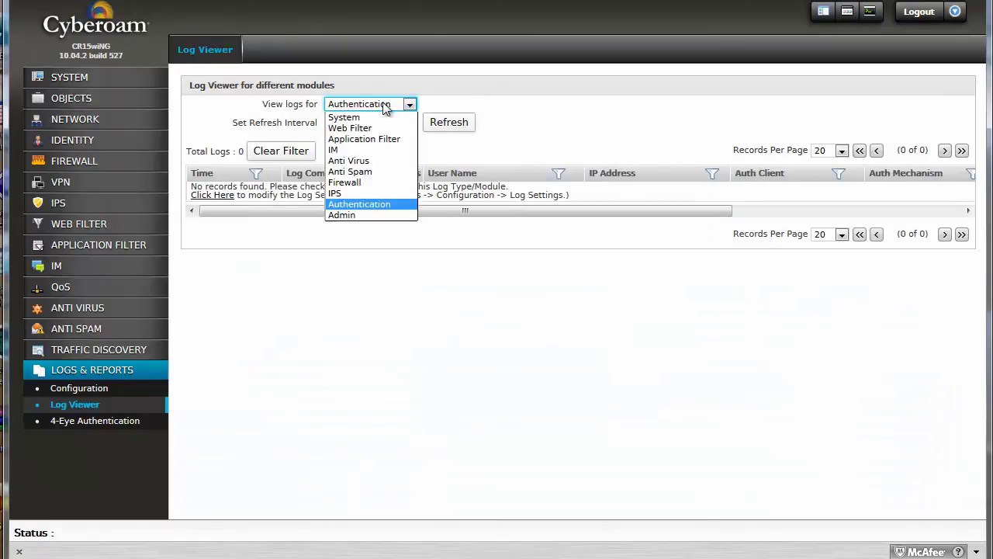
{"action": "left_click", "coordinate": [355, 216]}
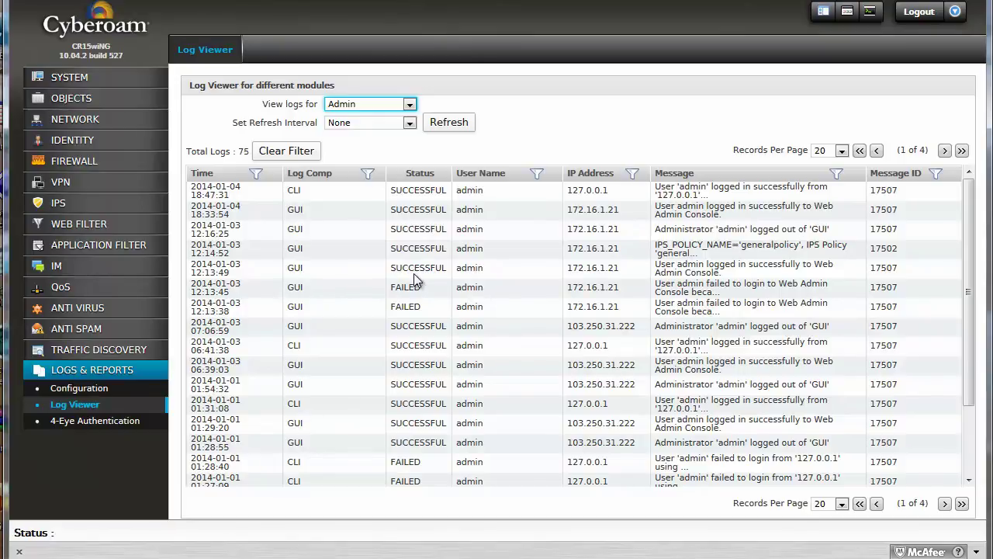
{"action": "left_click_drag", "start_coordinate": [744, 432], "coordinate": [257, 423]}
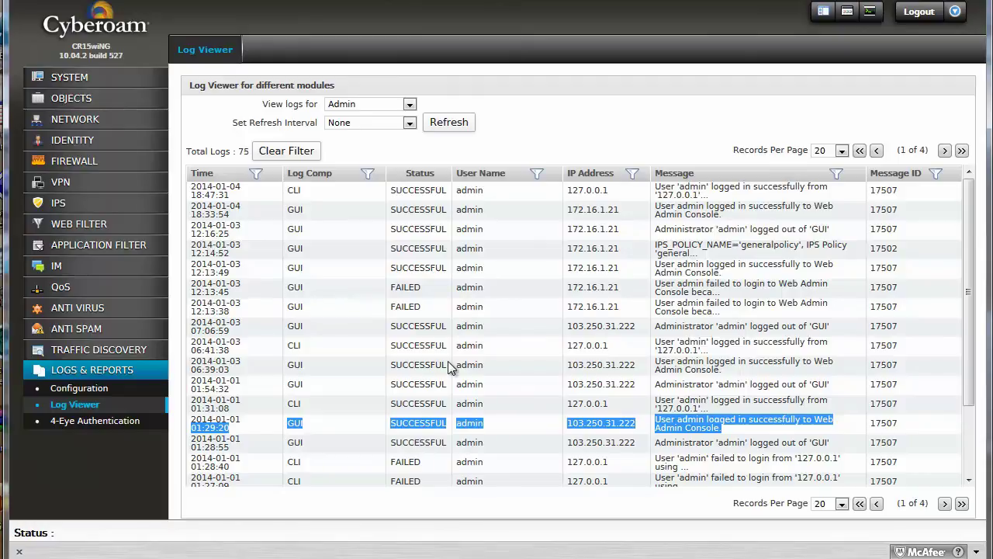
{"action": "left_click", "coordinate": [478, 346]}
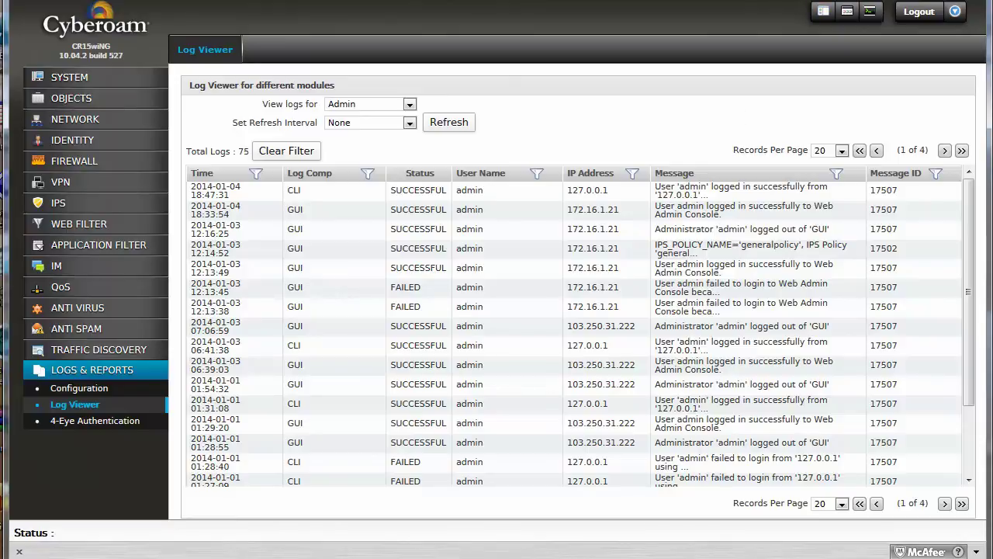